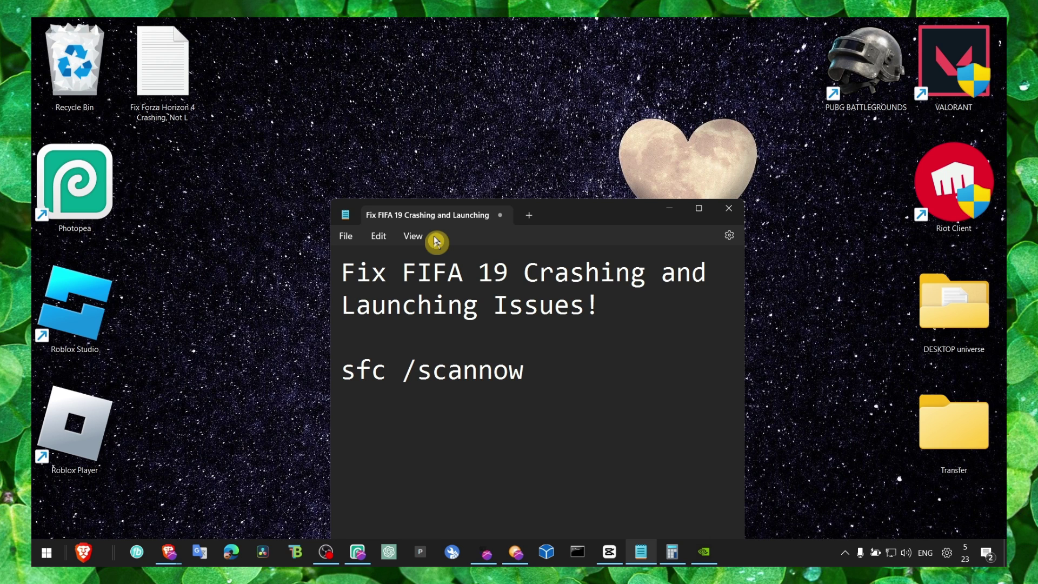
Step: Minimize the notes window and open the Windows Update settings through a Windows search
{"action": "left_click_drag", "start_coordinate": [622, 218], "coordinate": [594, 156]}
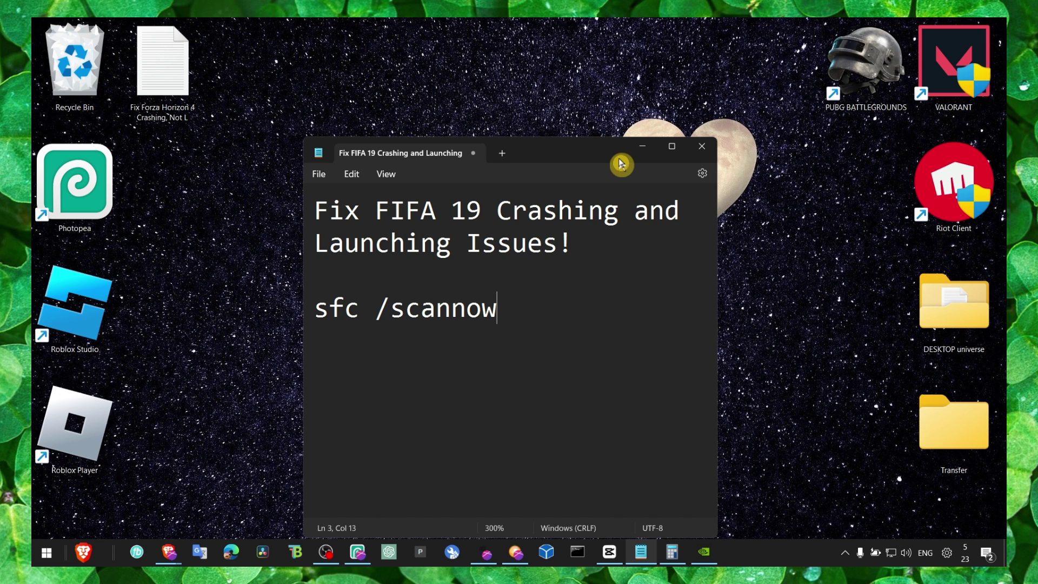
{"action": "left_click", "coordinate": [642, 147]}
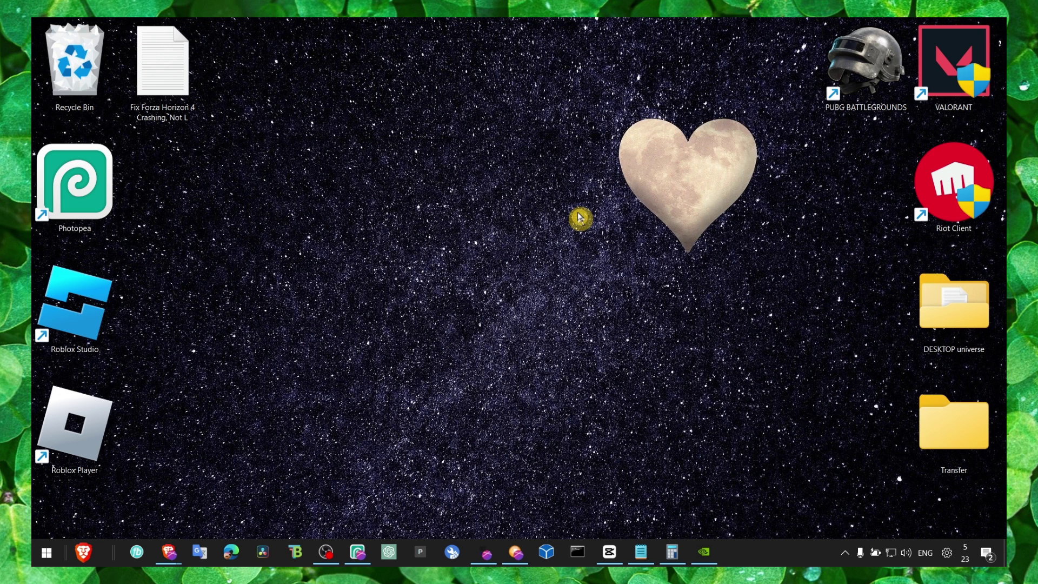
{"action": "key", "text": "super+s"}
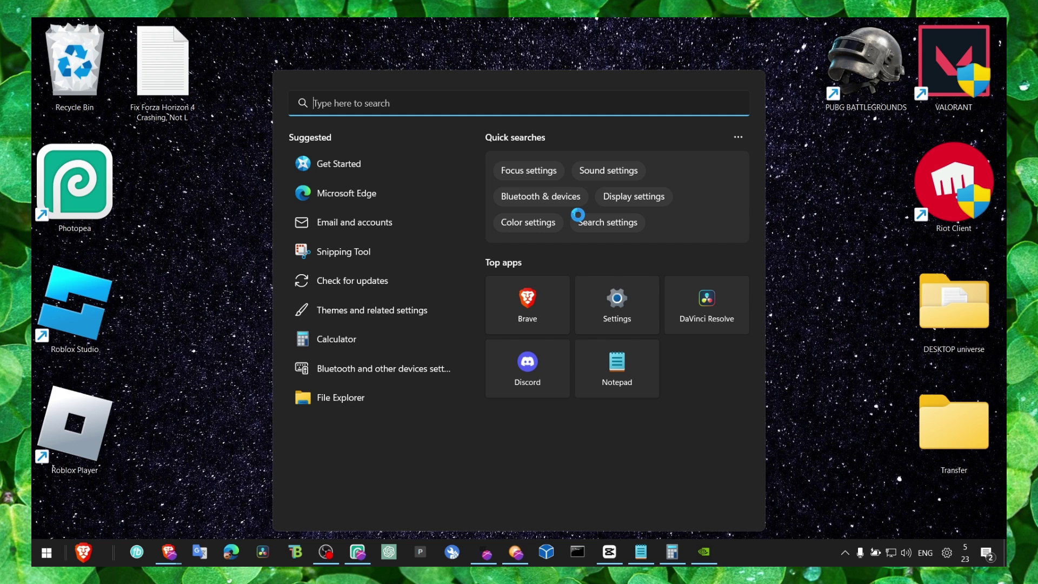
{"action": "type", "text": "wino"}
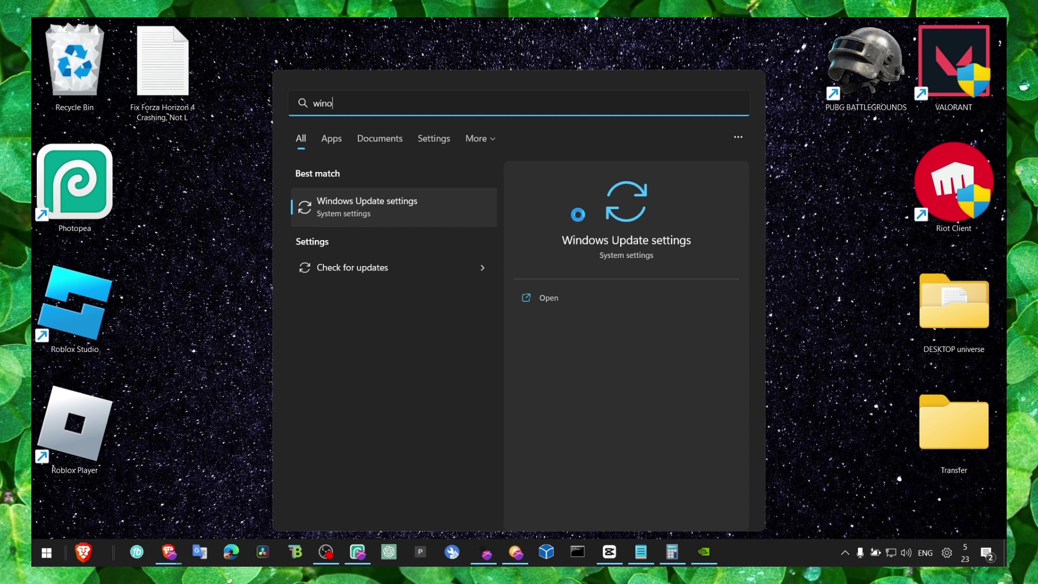
{"action": "key", "text": "BackSpace"}
{"action": "type", "text": "dows up"}
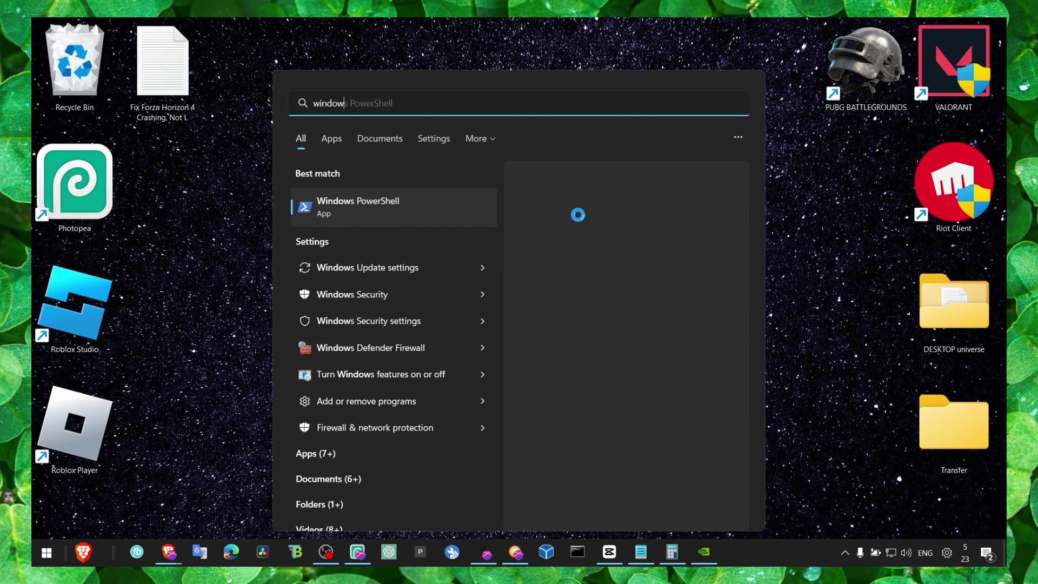
{"action": "key", "text": "Return"}
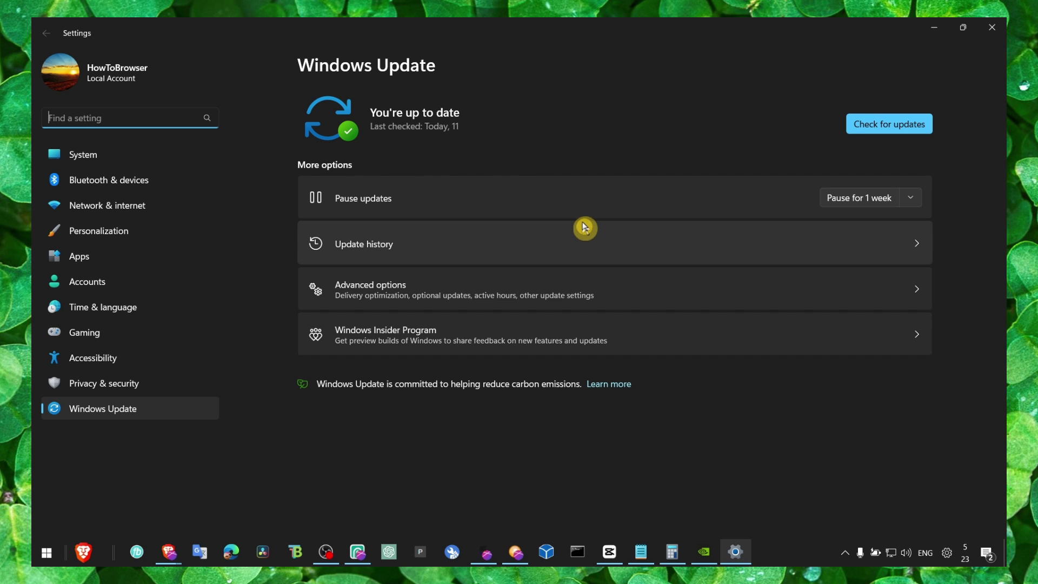
Step: Select the Lenovo - System - 2.0.5.13 driver in the advanced optional updates and close the Settings window
{"action": "left_click", "coordinate": [507, 280]}
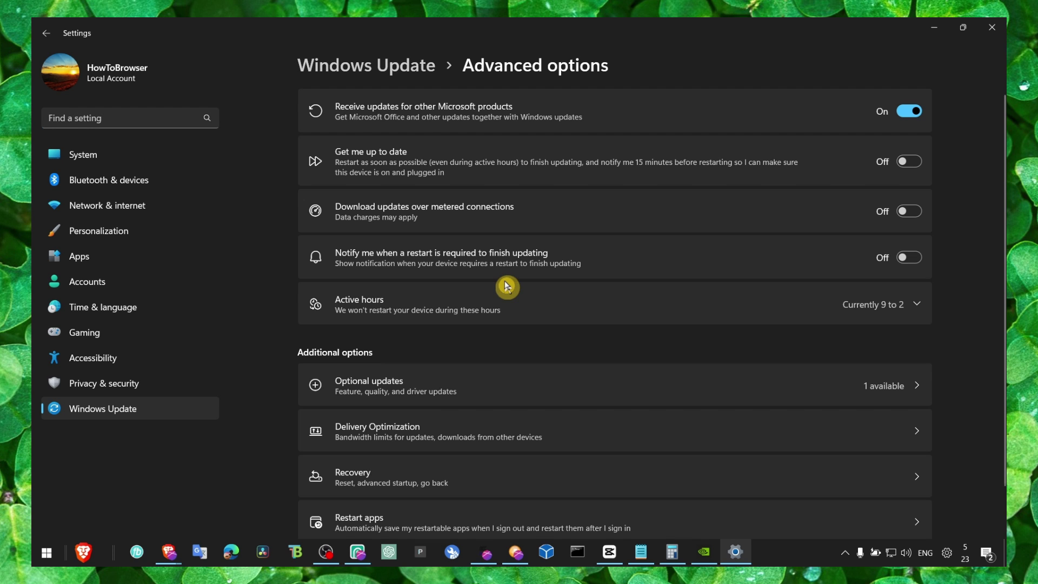
{"action": "left_click", "coordinate": [455, 391]}
{"action": "left_click", "coordinate": [404, 122]}
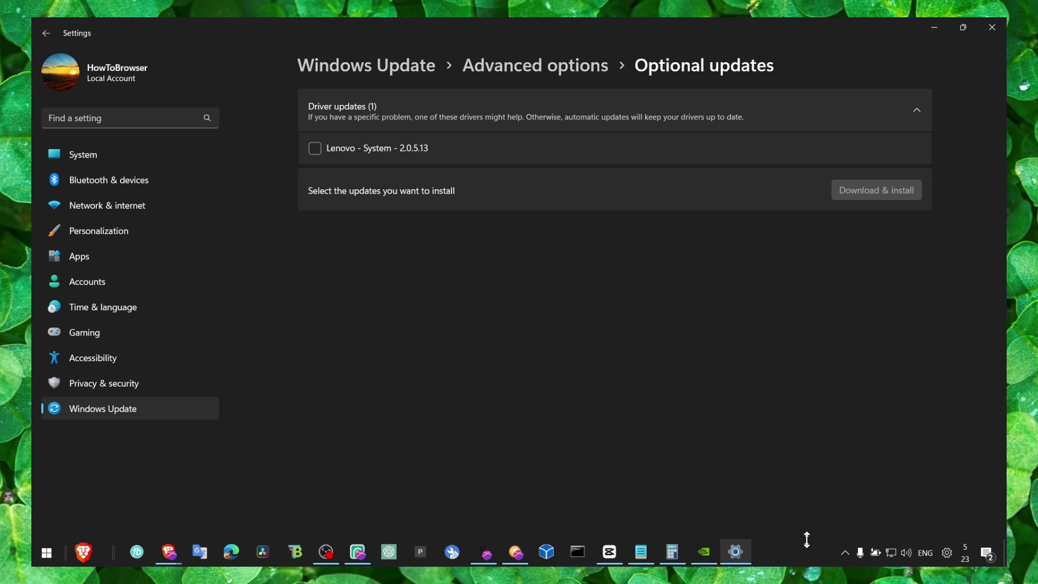
{"action": "left_click", "coordinate": [790, 552]}
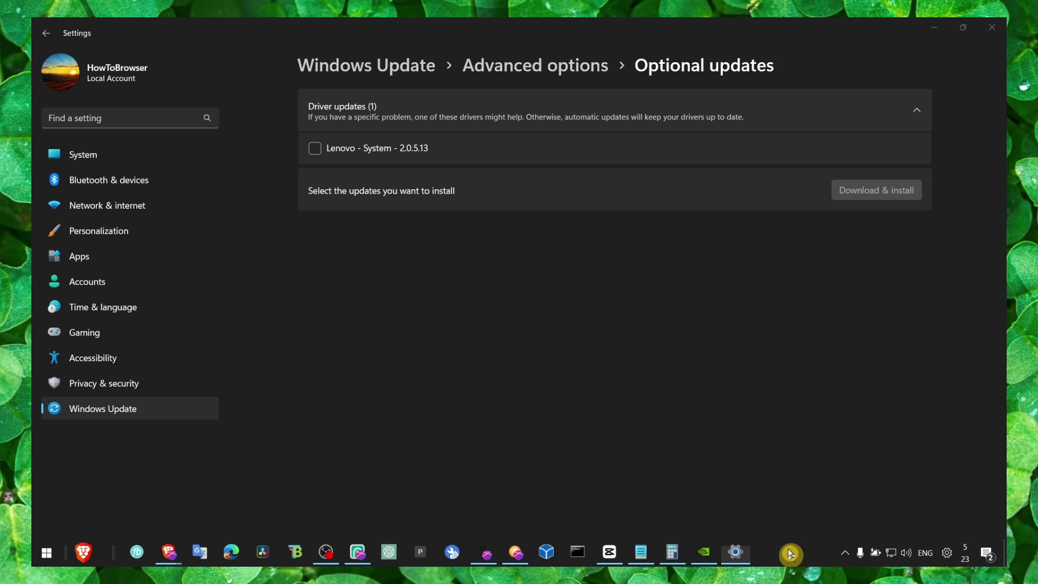
{"action": "left_click", "coordinate": [425, 155]}
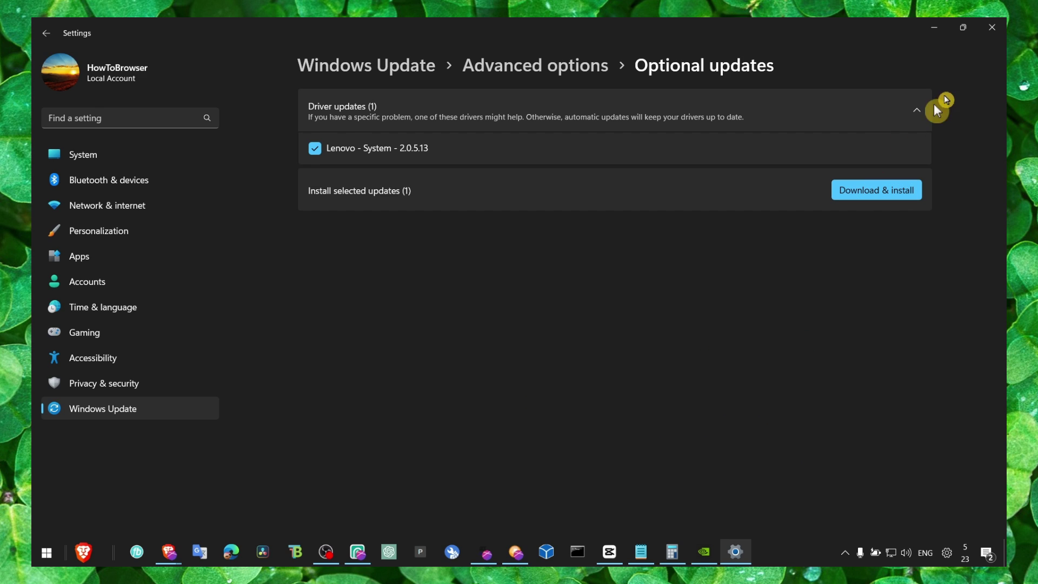
{"action": "left_click", "coordinate": [992, 27]}
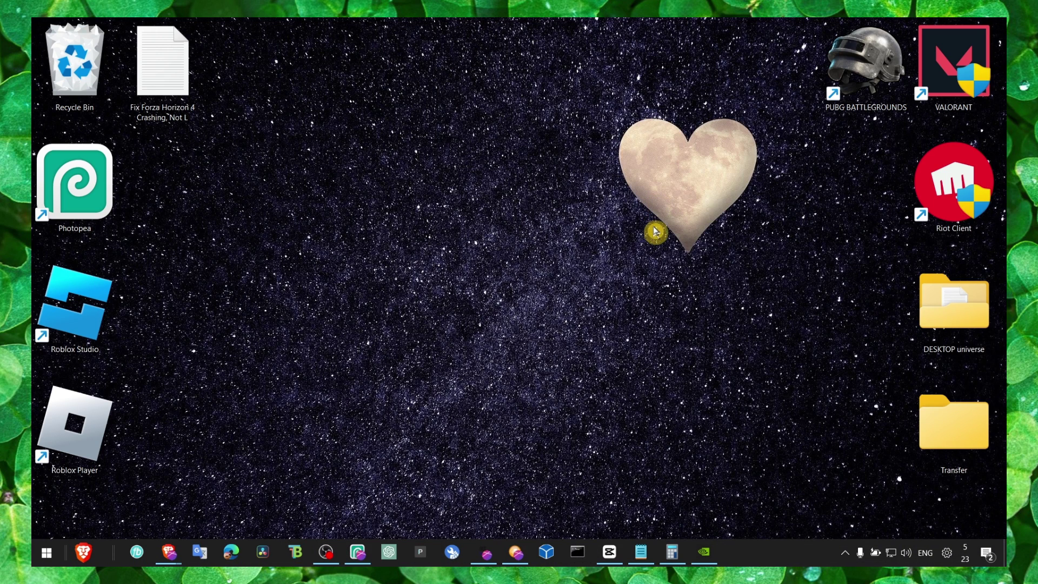
Step: Search Windows for cmd and run Command Prompt as administrator
{"action": "key", "text": "super+s"}
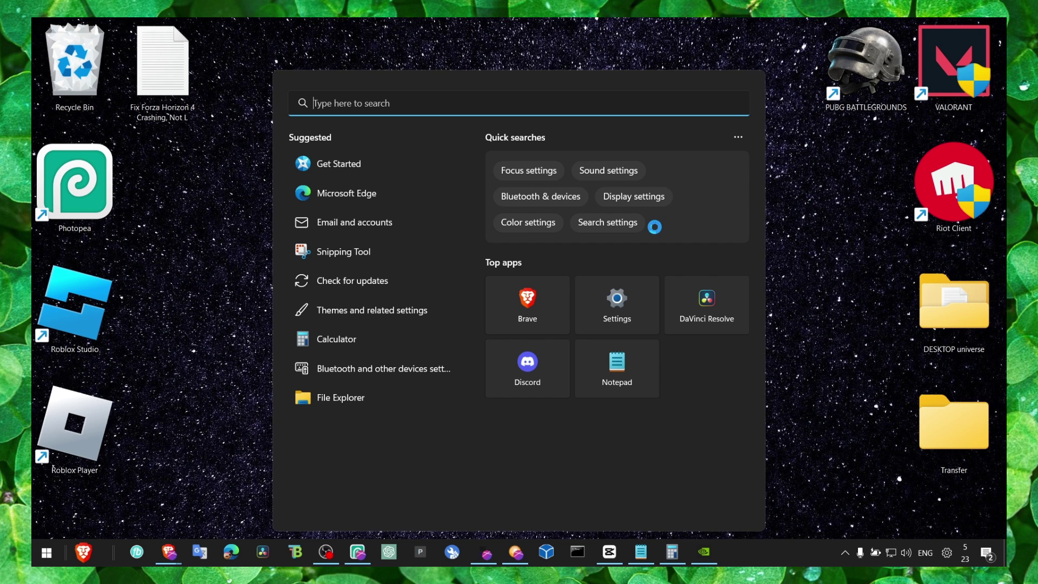
{"action": "type", "text": "cmd"}
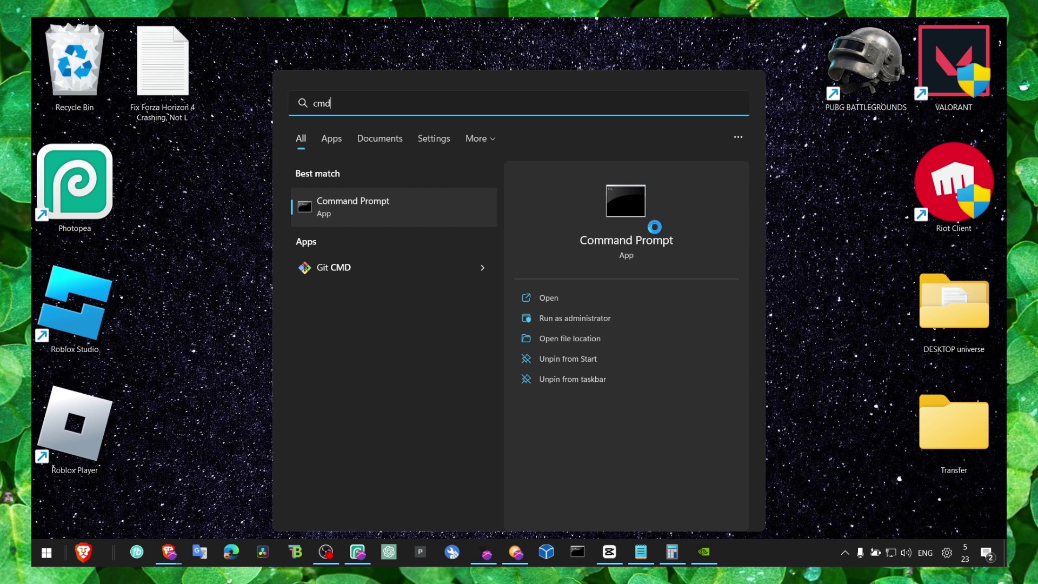
{"action": "right_click", "coordinate": [416, 204]}
{"action": "left_click", "coordinate": [427, 213]}
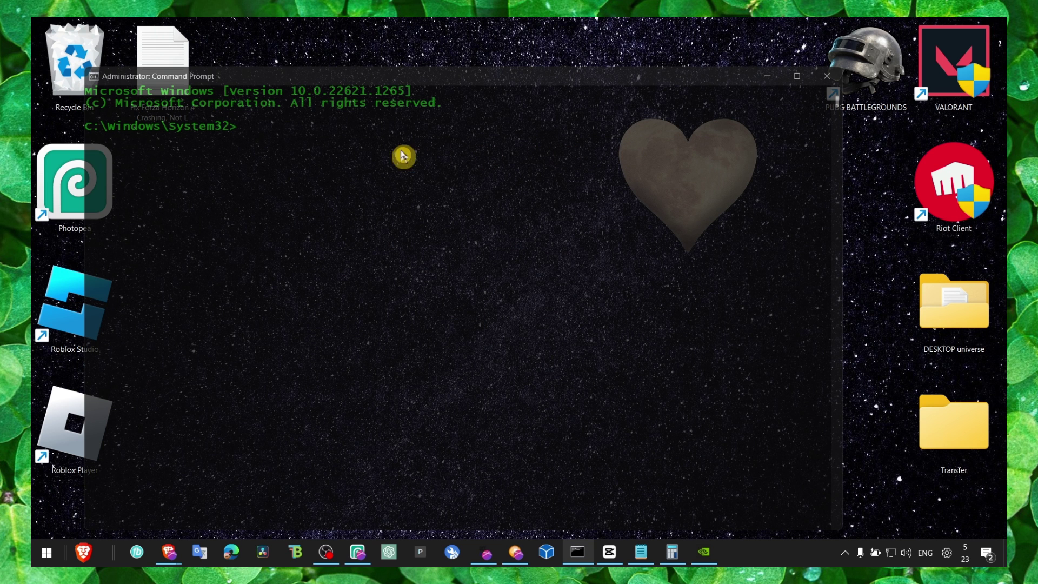
Step: Run the system file scan with sfc /scannow and close the Command Prompt window
{"action": "left_click", "coordinate": [366, 144]}
{"action": "right_click", "coordinate": [383, 145]}
{"action": "key", "text": "Return"}
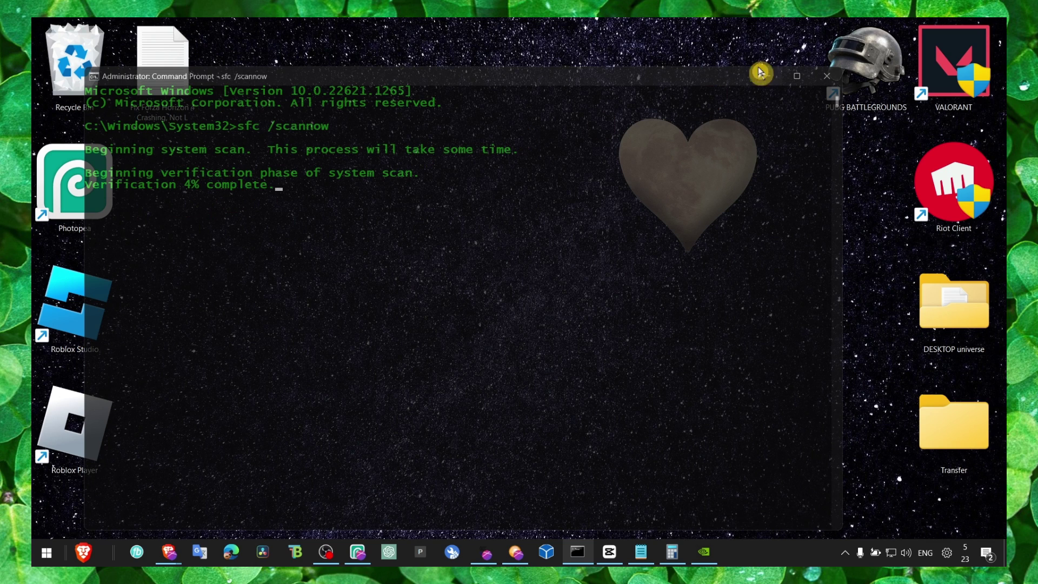
{"action": "left_click", "coordinate": [826, 75]}
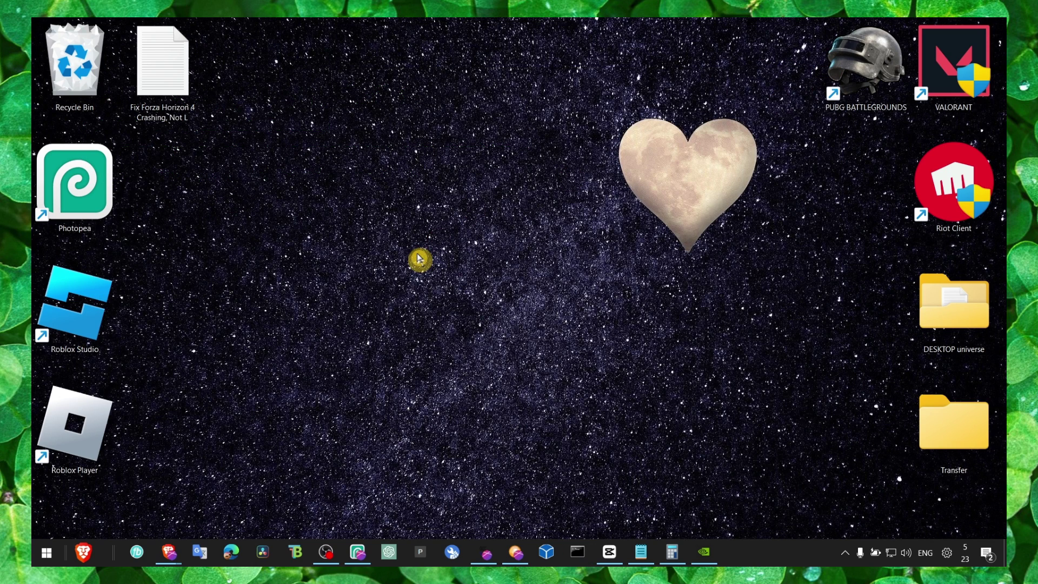
Step: Search Windows for the appearance and performance settings, open Performance Options and move the dialog clear of the desktop icons
{"action": "key", "text": "super"}
{"action": "key", "text": "super+s"}
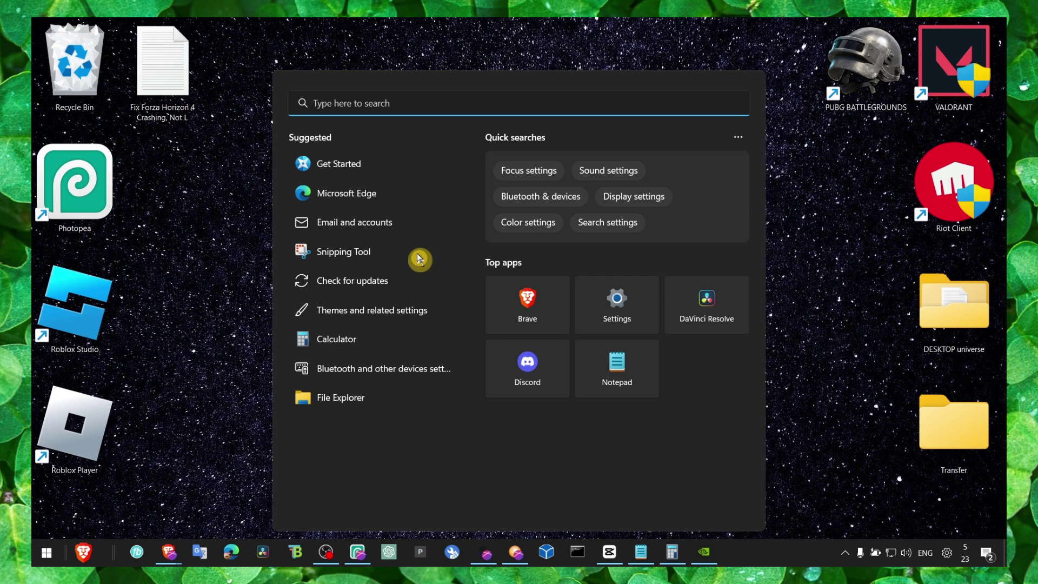
{"action": "type", "text": "mal"}
{"action": "key", "text": "BackSpace"}
{"action": "key", "text": "BackSpace"}
{"action": "key", "text": "BackSpace"}
{"action": "type", "text": "pero"}
{"action": "key", "text": "BackSpace"}
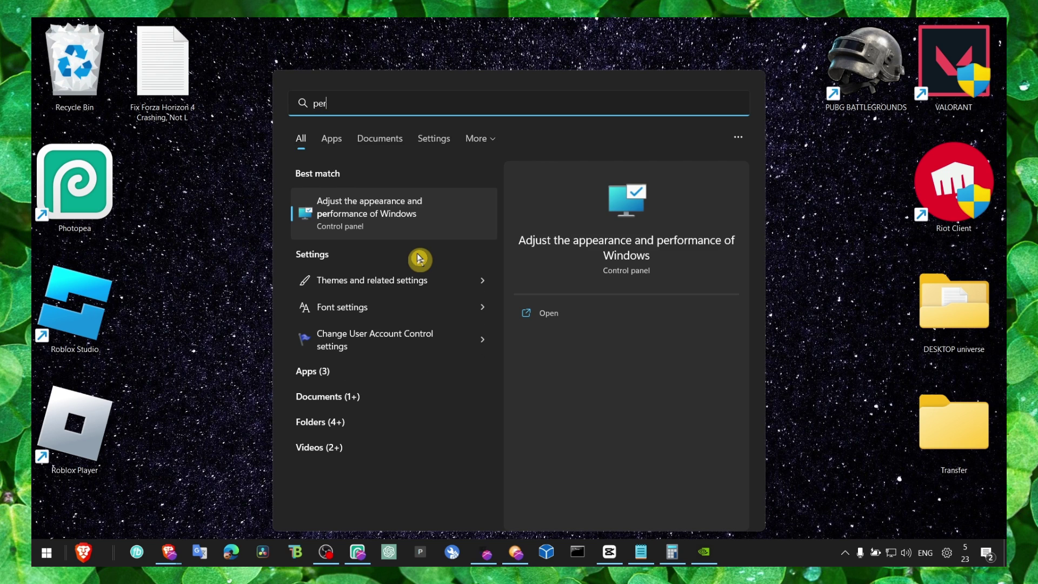
{"action": "left_click", "coordinate": [388, 230]}
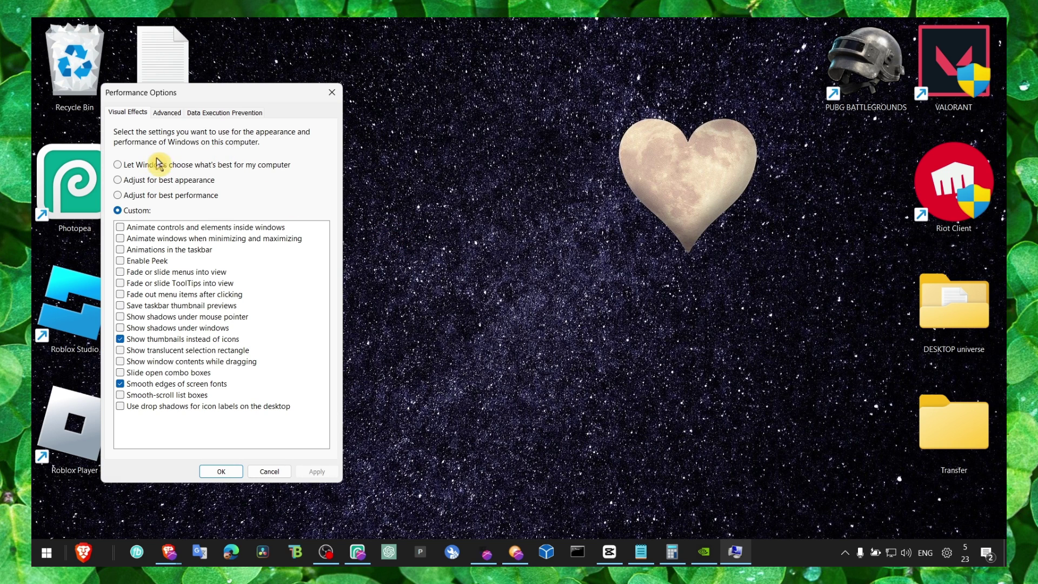
{"action": "left_click_drag", "start_coordinate": [215, 98], "coordinate": [416, 83]}
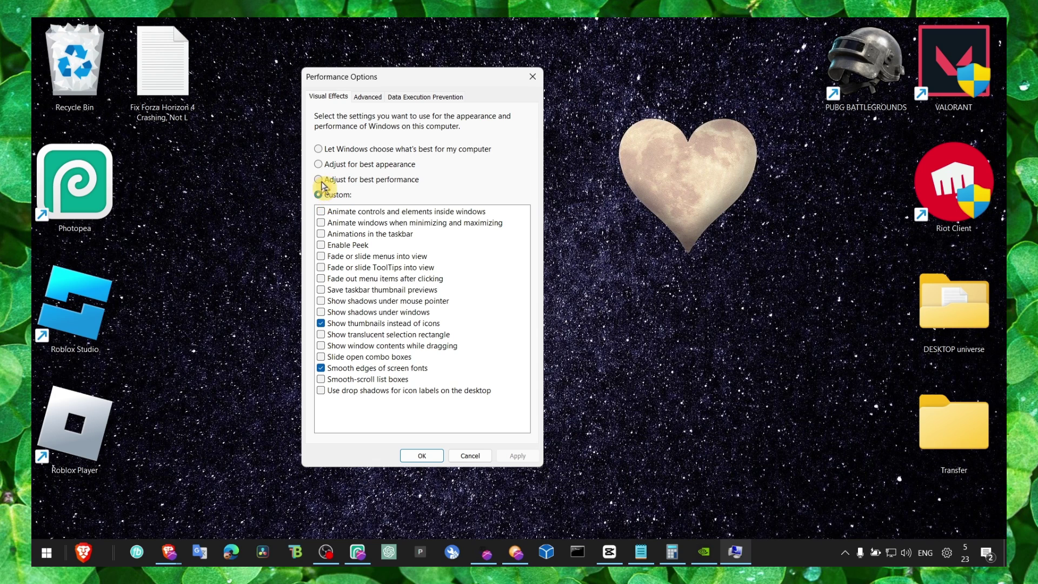
Step: Clear all visual effects except Show thumbnails instead of icons and Smooth edges of screen fonts, apply the custom set and close Performance Options
{"action": "left_click", "coordinate": [319, 180]}
{"action": "left_click", "coordinate": [319, 194]}
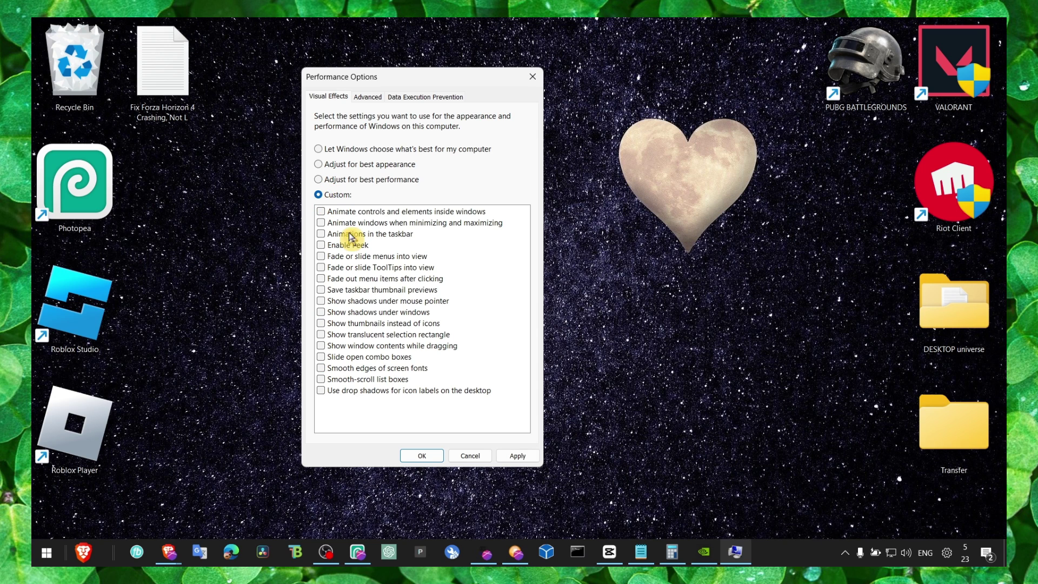
{"action": "left_click", "coordinate": [325, 314]}
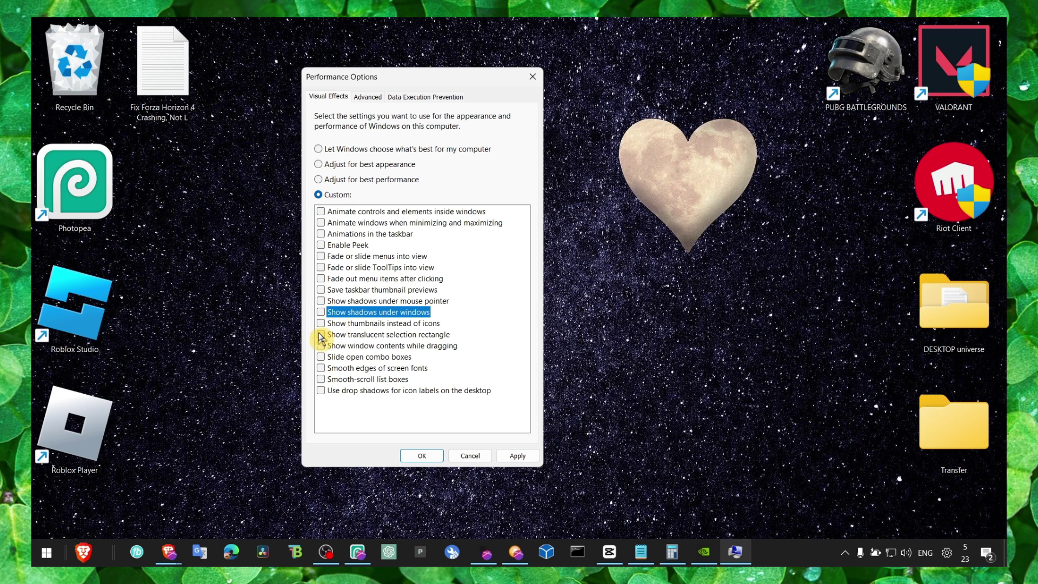
{"action": "left_click", "coordinate": [321, 324]}
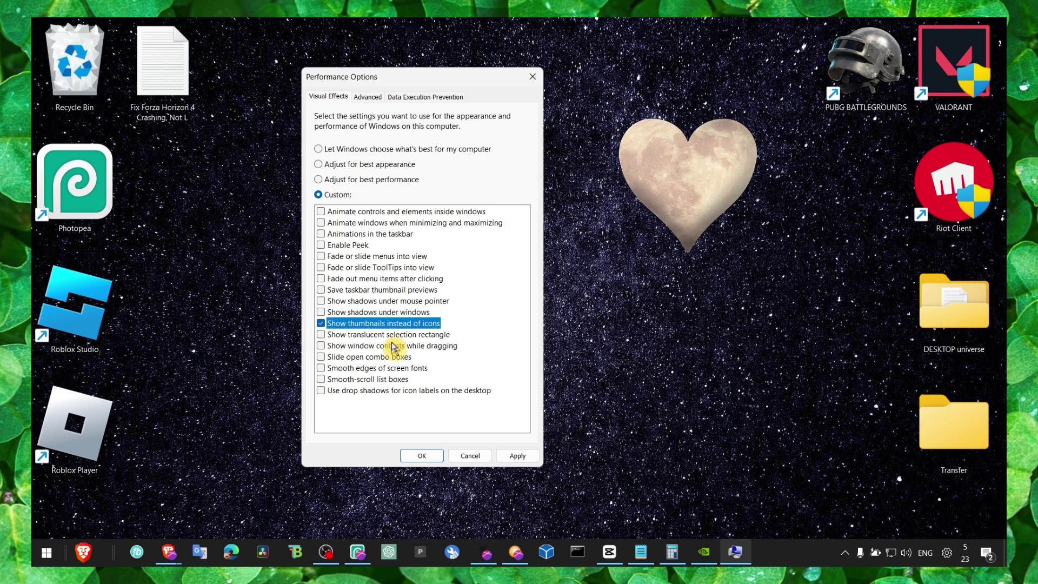
{"action": "left_click", "coordinate": [323, 369]}
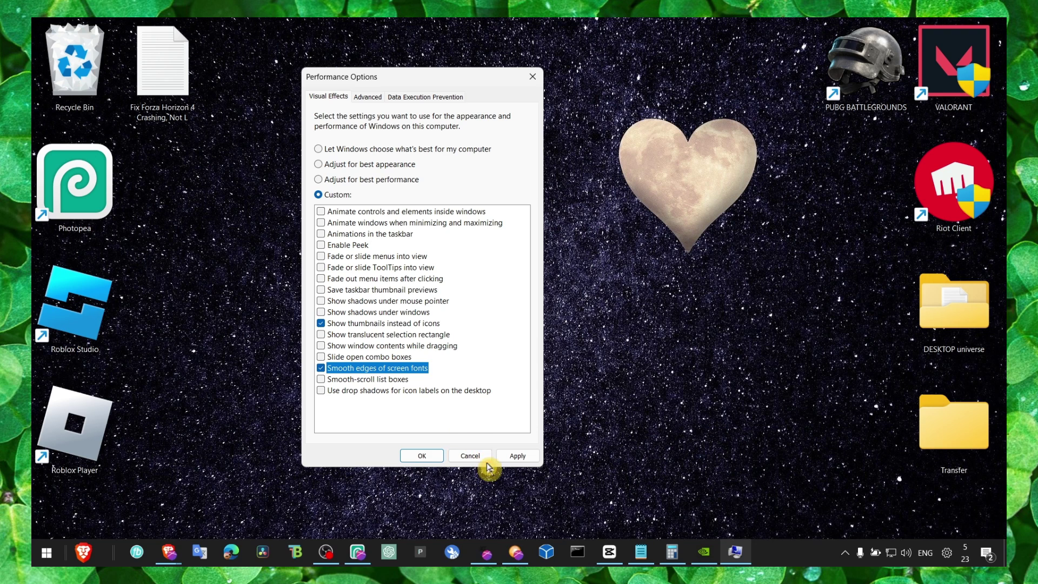
{"action": "left_click", "coordinate": [518, 459]}
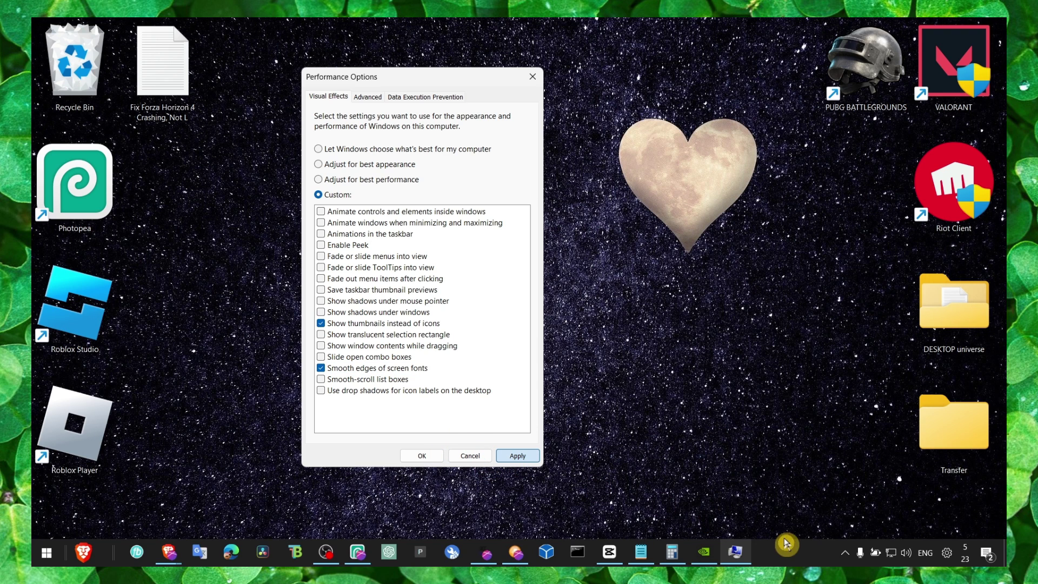
{"action": "key", "text": "Return"}
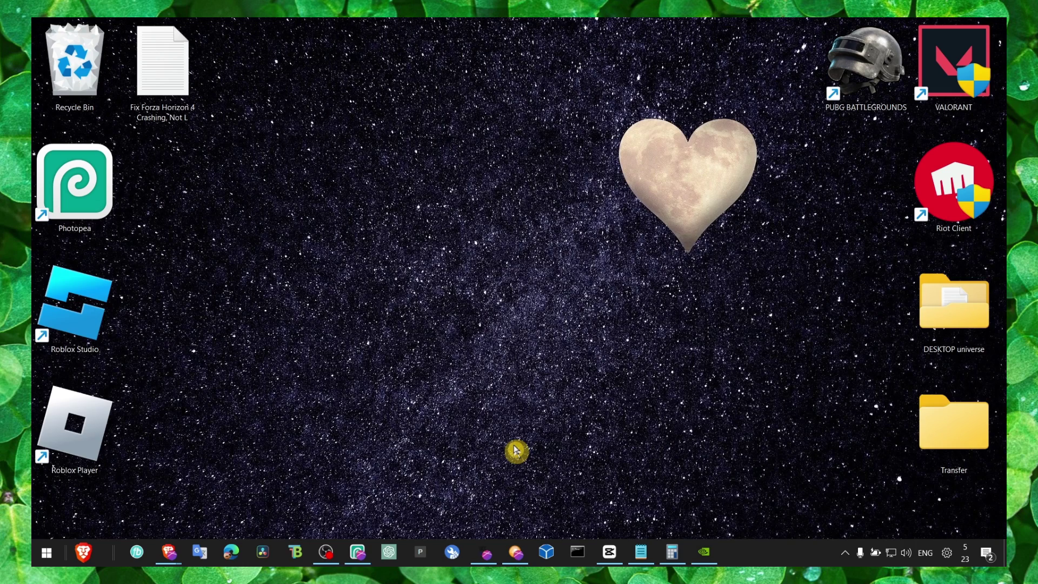
Step: Reopen Performance Options and bring up the Virtual Memory settings with the custom initial size of drive C ready for editing
{"action": "key", "text": "super"}
{"action": "type", "text": "pero"}
{"action": "key", "text": "BackSpace"}
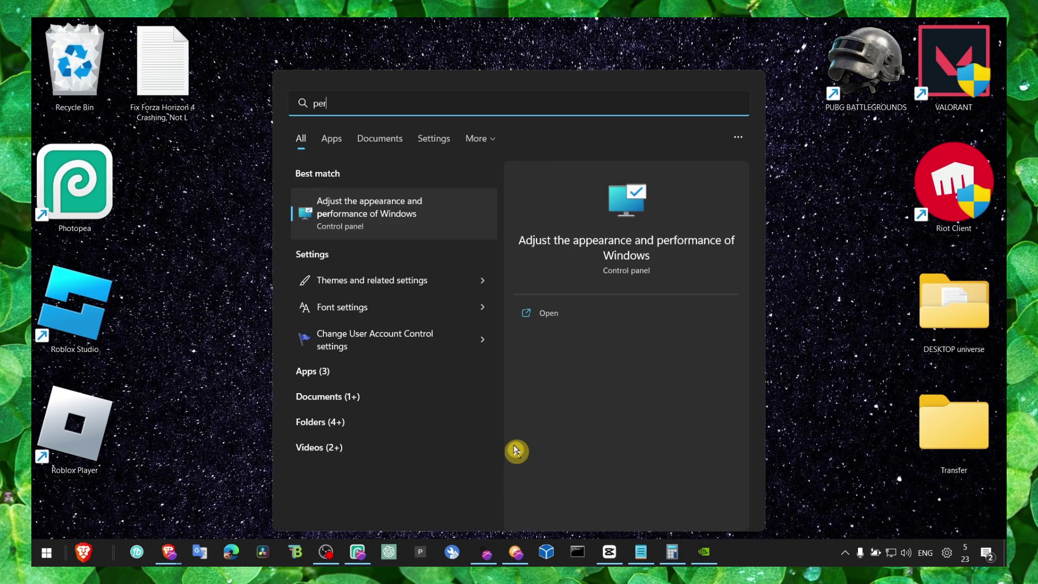
{"action": "left_click", "coordinate": [366, 216]}
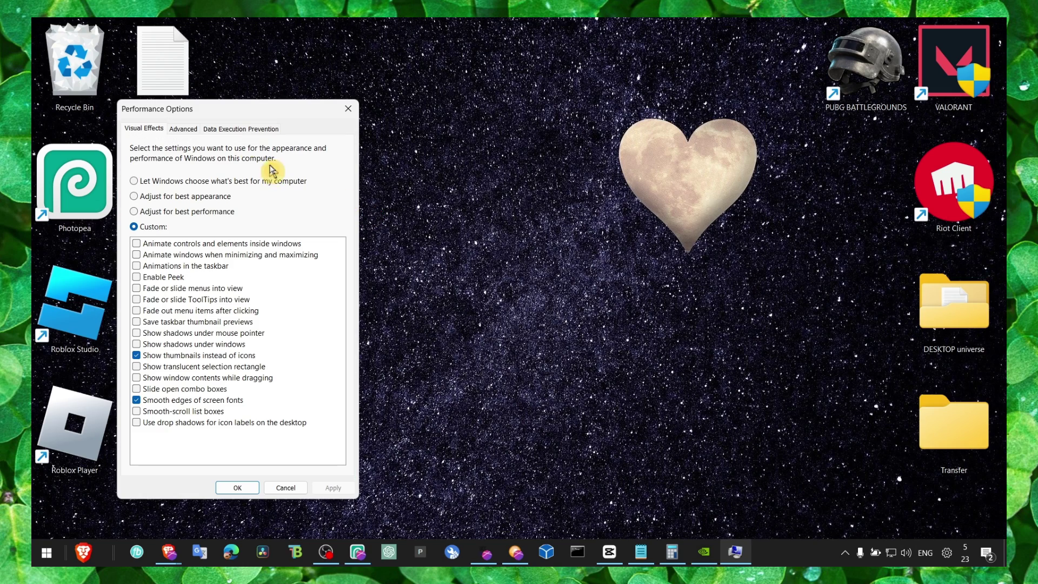
{"action": "left_click", "coordinate": [183, 129]}
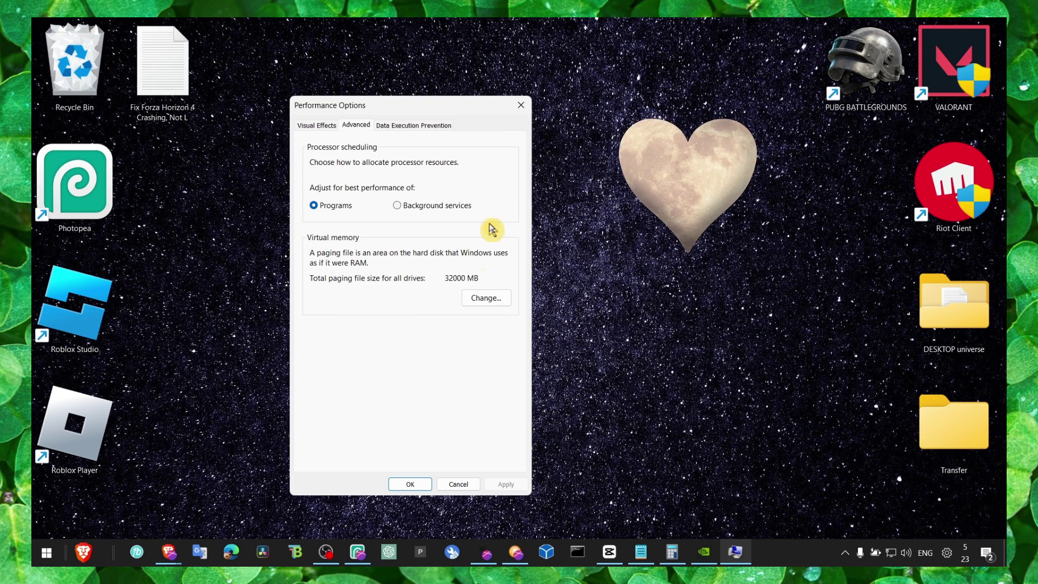
{"action": "left_click", "coordinate": [486, 298]}
{"action": "left_click", "coordinate": [408, 309]}
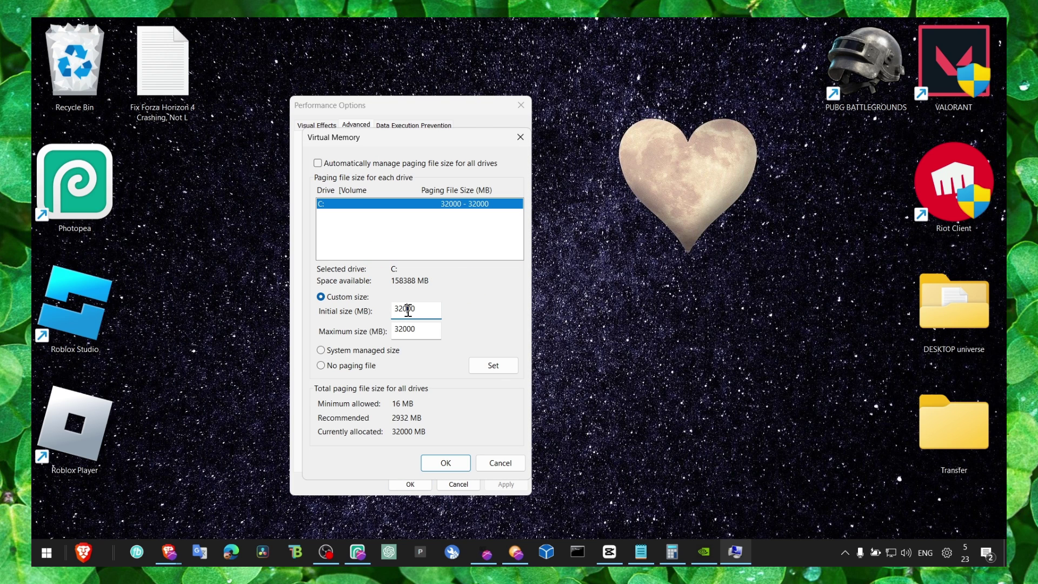
Step: Open Calculator beside the Virtual Memory settings and multiply 1024 by 16 to work out the custom paging size
{"action": "left_click", "coordinate": [672, 552]}
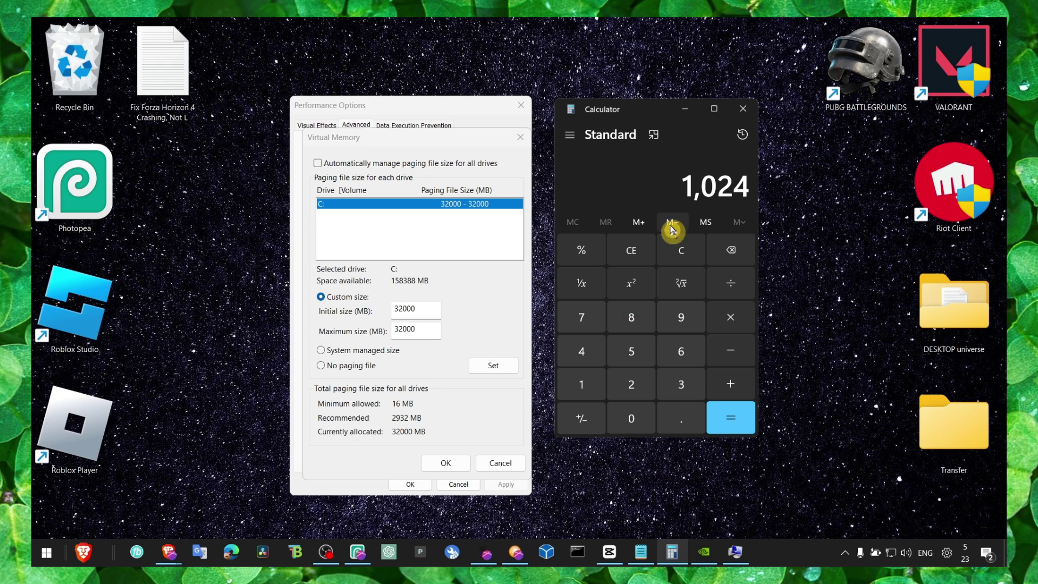
{"action": "key", "text": "ctrl+c"}
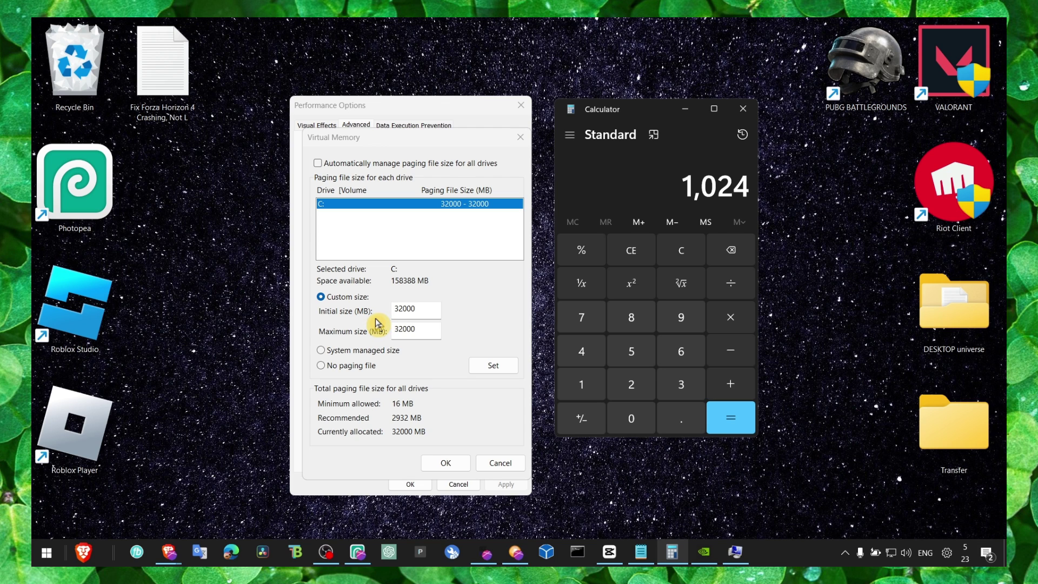
{"action": "left_click", "coordinate": [408, 308]}
{"action": "double_click", "coordinate": [415, 307]}
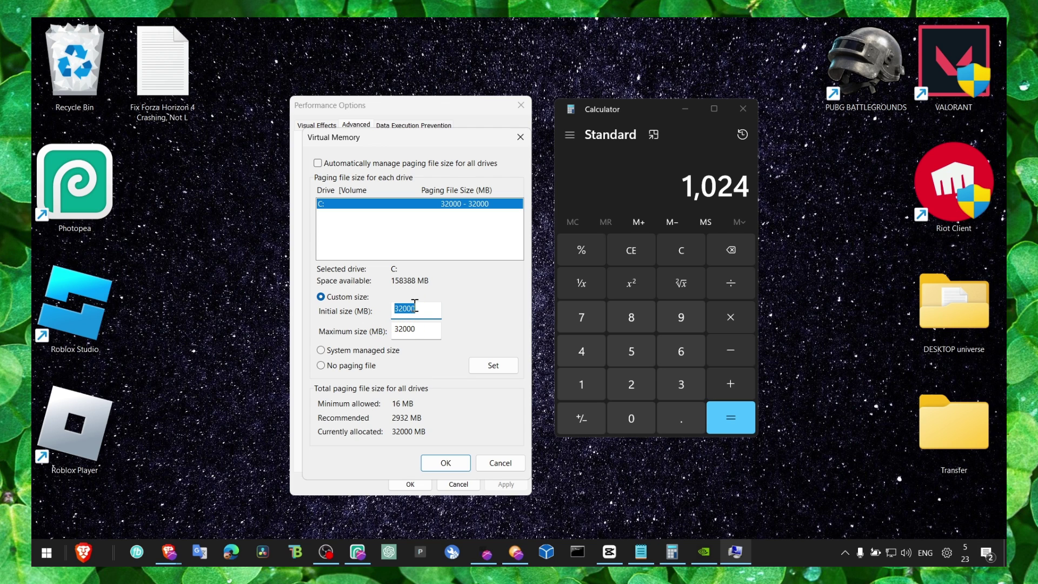
{"action": "left_click", "coordinate": [424, 326]}
{"action": "left_click", "coordinate": [424, 303]}
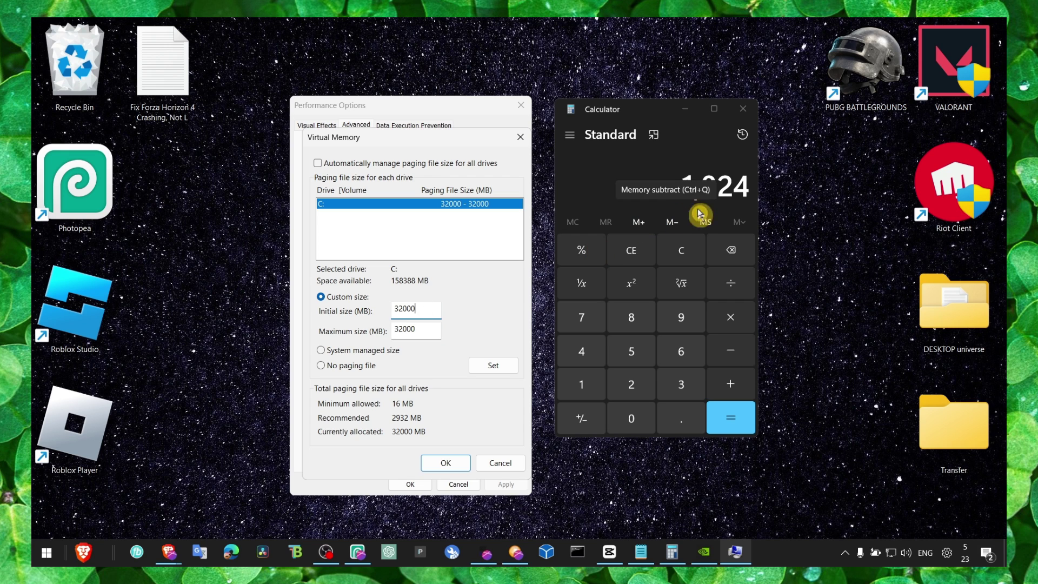
{"action": "left_click", "coordinate": [748, 195]}
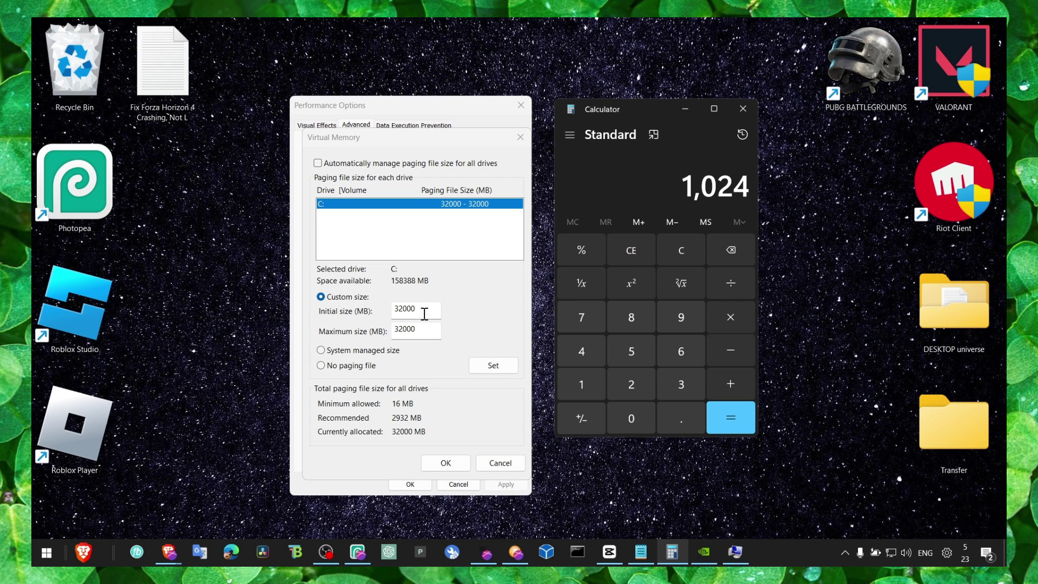
{"action": "left_click", "coordinate": [731, 310]}
{"action": "left_click", "coordinate": [600, 376]}
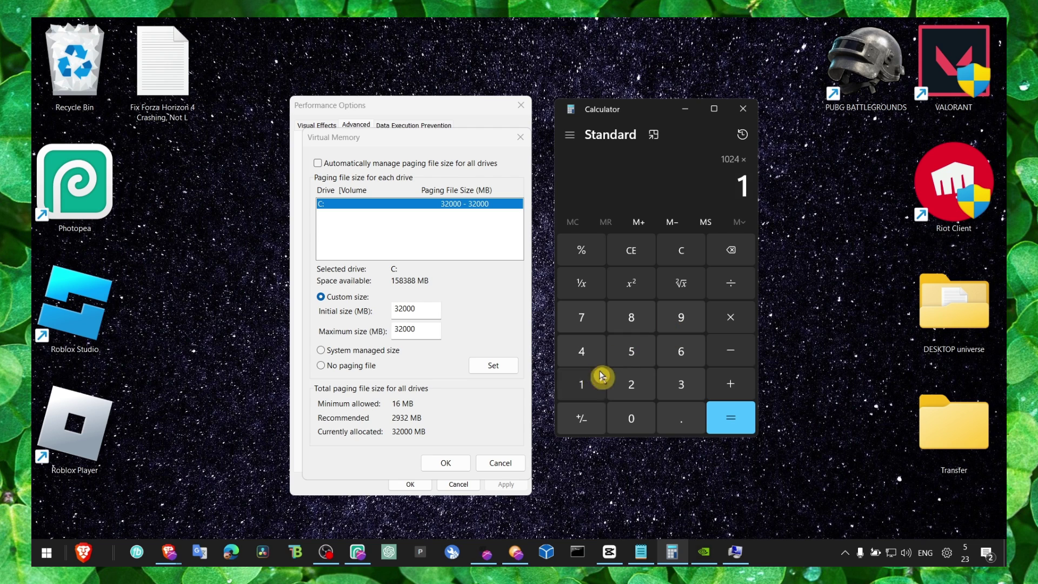
{"action": "left_click", "coordinate": [682, 352]}
{"action": "left_click", "coordinate": [724, 413]}
Step: Submit the 32000 MB custom paging size for drive C and clear the Virtual Memory, Performance Options and Calculator windows away
{"action": "left_click", "coordinate": [424, 309]}
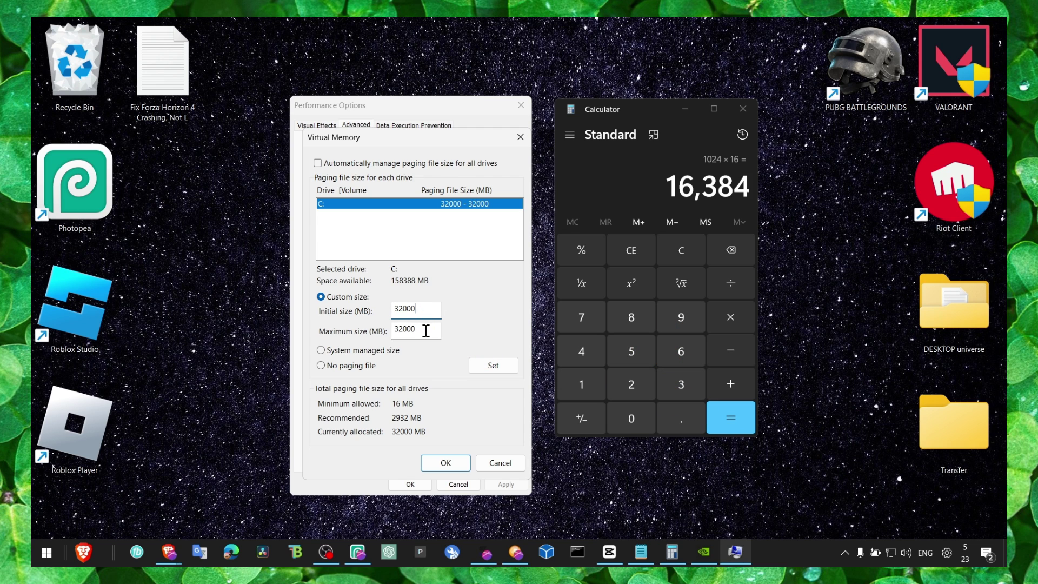
{"action": "double_click", "coordinate": [426, 330]}
{"action": "left_click", "coordinate": [488, 365]}
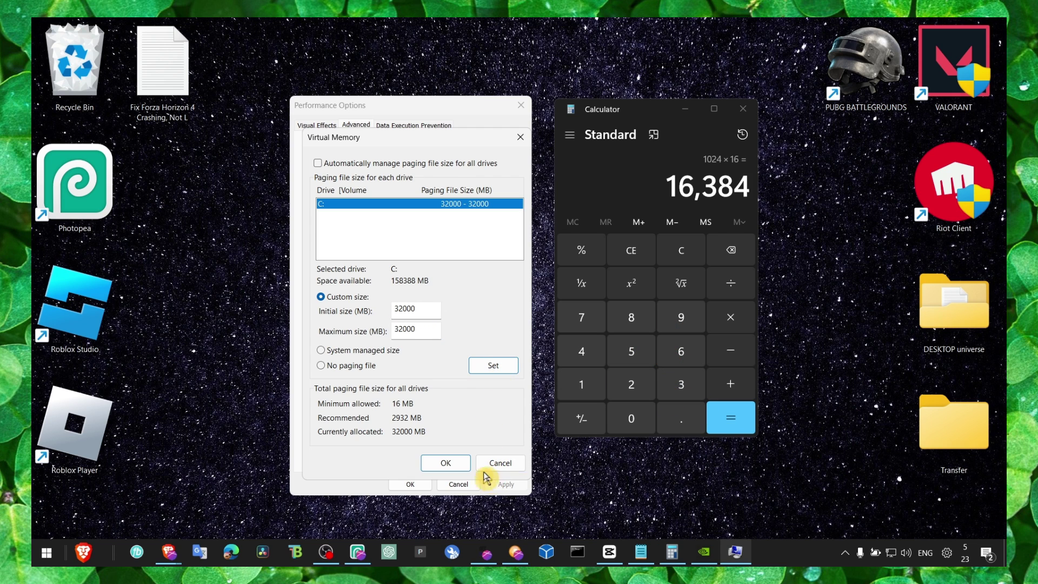
{"action": "left_click", "coordinate": [486, 466]}
{"action": "left_click", "coordinate": [409, 484]}
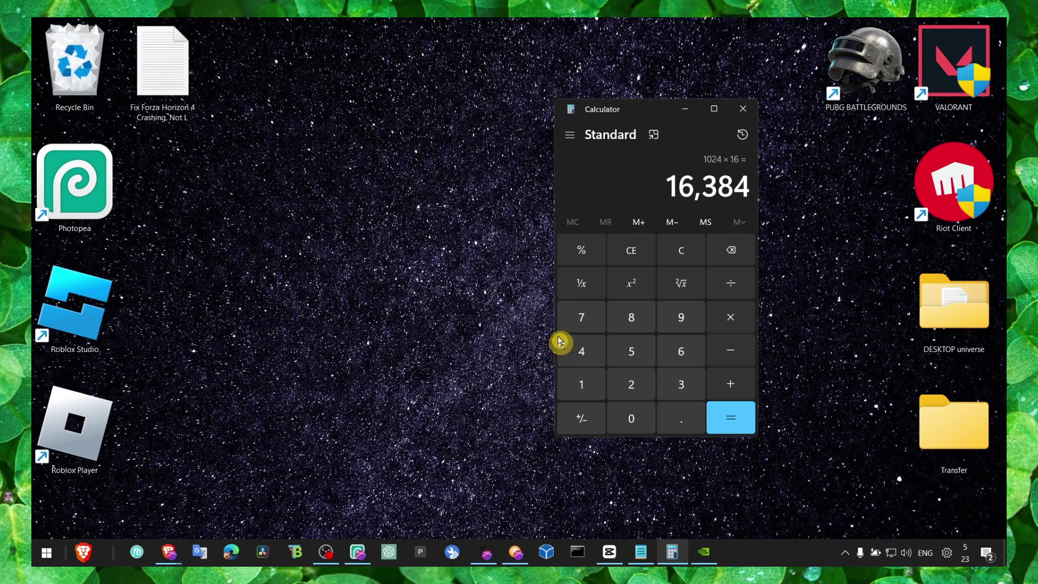
{"action": "left_click", "coordinate": [683, 108]}
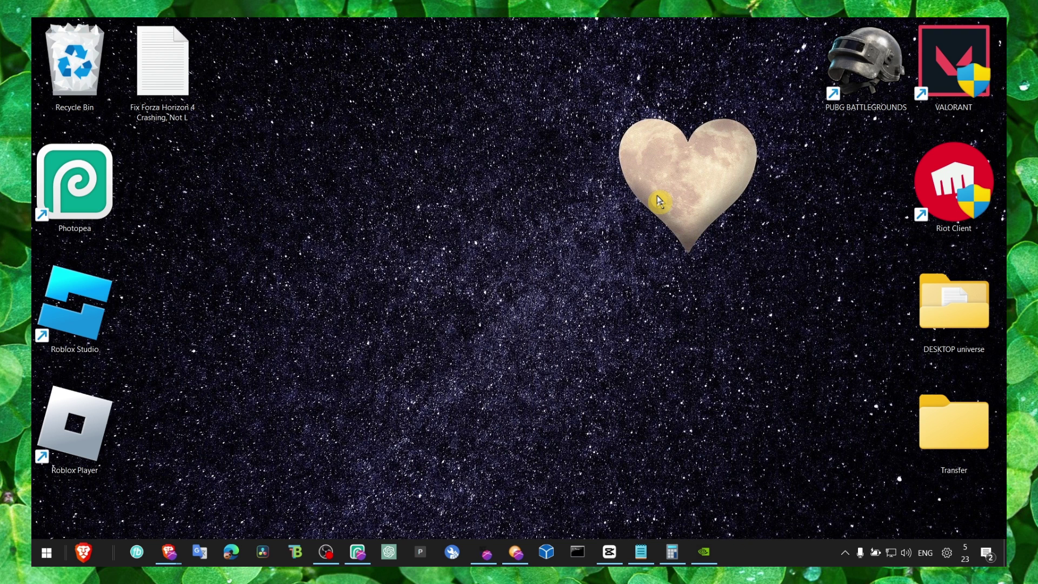
Step: Search Windows for graphics, open Graphics settings and check the default GPU scheduling and windowed games optimization options
{"action": "key", "text": "super+s"}
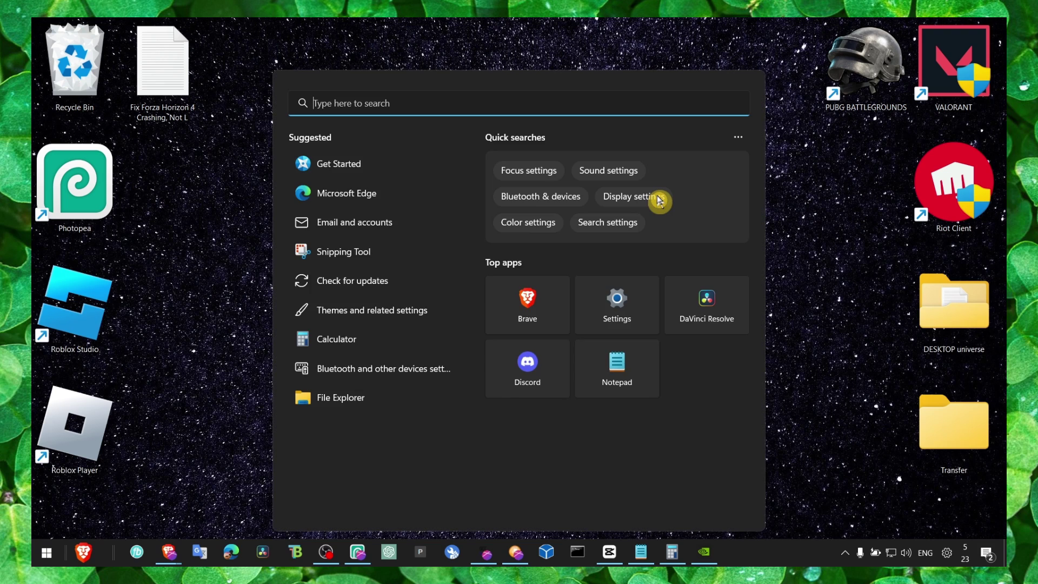
{"action": "type", "text": "graphcs"}
{"action": "key", "text": "BackSpace"}
{"action": "key", "text": "BackSpace"}
{"action": "type", "text": "ics"}
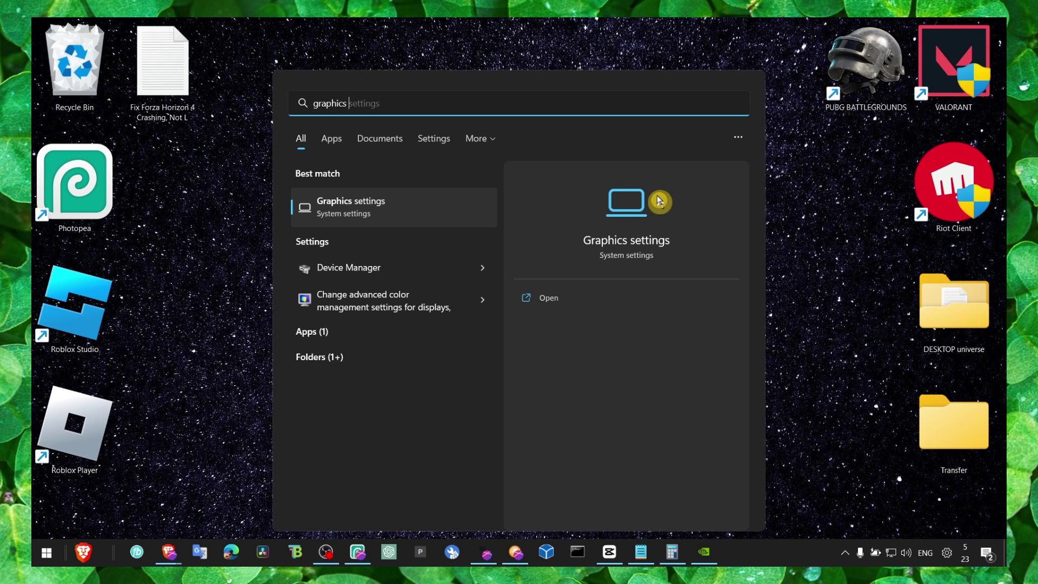
{"action": "key", "text": "Return"}
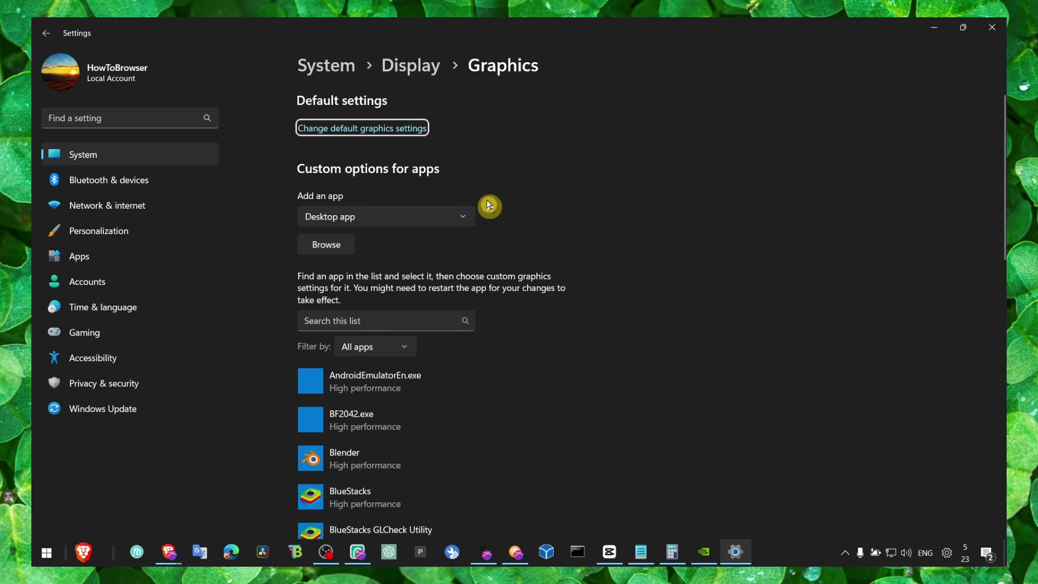
{"action": "left_click", "coordinate": [366, 135]}
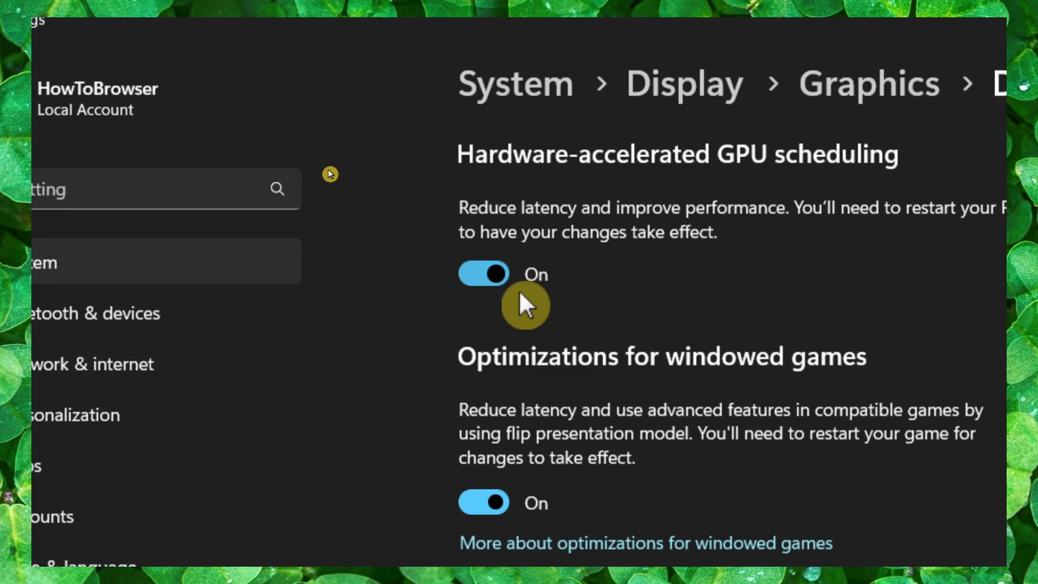
{"action": "left_click", "coordinate": [840, 85]}
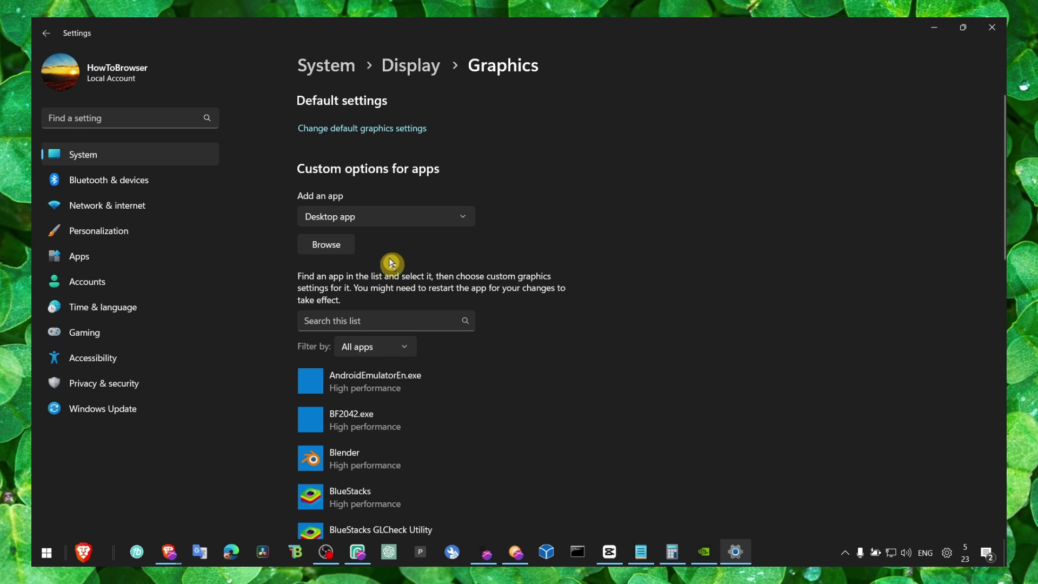
Step: Look through the app list, bring up the FIFA 19 note in Notepad, highlight 19 in its title and minimize it
{"action": "scroll", "coordinate": [384, 254], "scroll_direction": "down", "scroll_amount": 3}
{"action": "scroll", "coordinate": [398, 229], "scroll_direction": "down", "scroll_amount": 4}
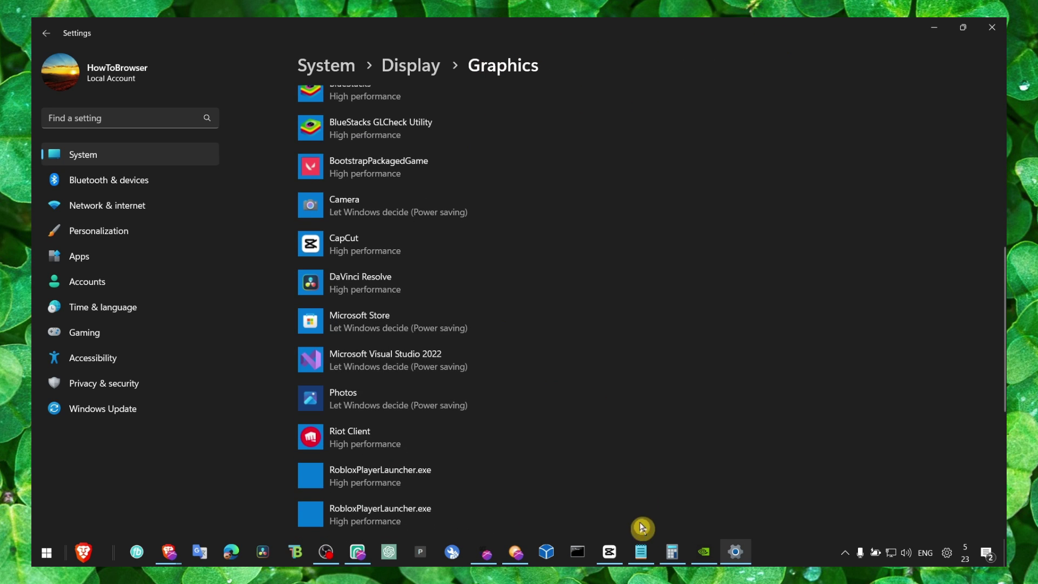
{"action": "left_click", "coordinate": [641, 551]}
{"action": "left_click", "coordinate": [457, 222]}
{"action": "double_click", "coordinate": [457, 223]}
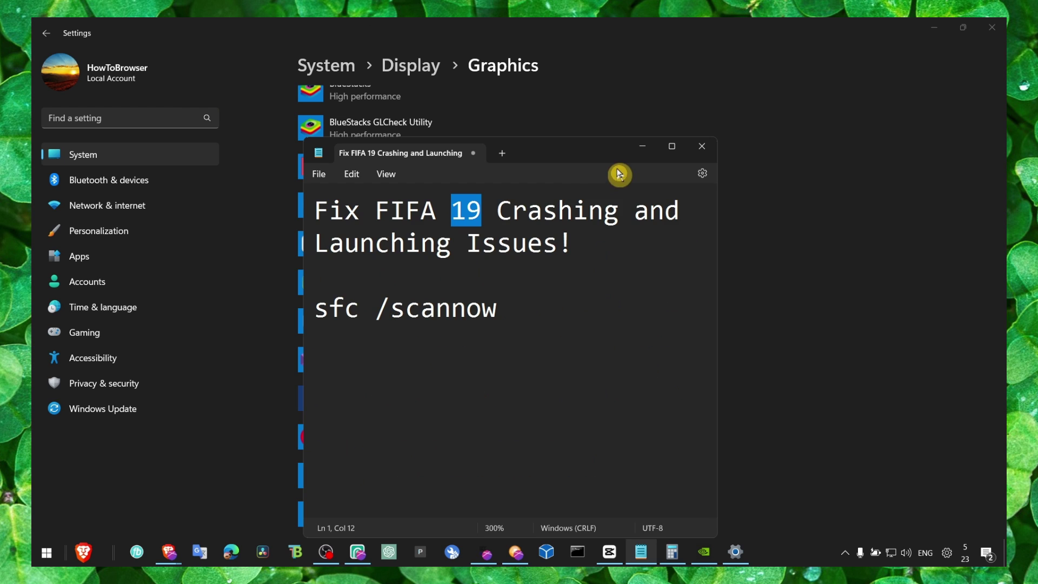
{"action": "left_click", "coordinate": [642, 147]}
Step: Save DaVinci Resolve's graphics preference as High performance and close Settings
{"action": "left_click", "coordinate": [411, 273]}
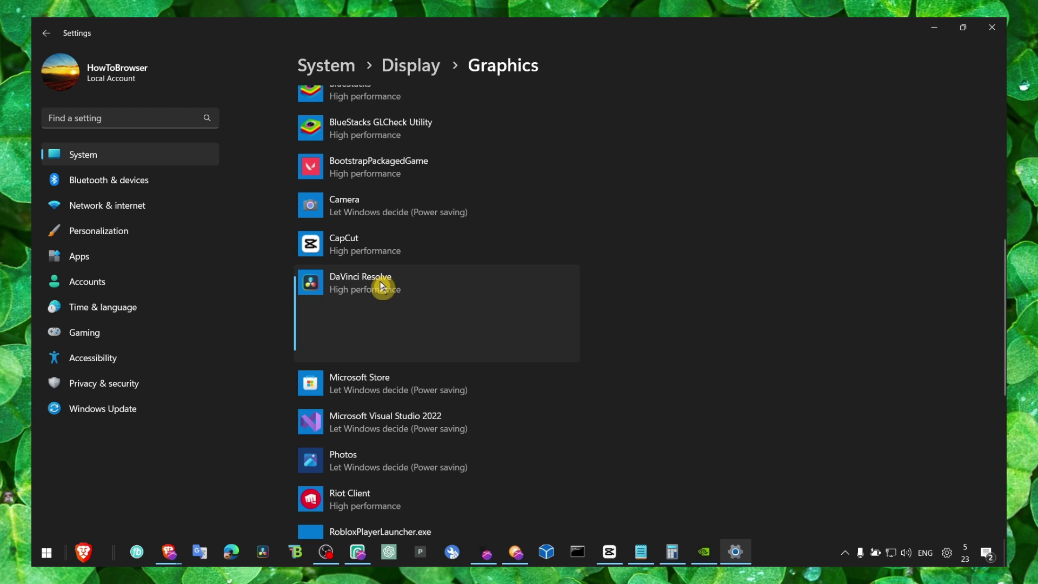
{"action": "left_click", "coordinate": [470, 352]}
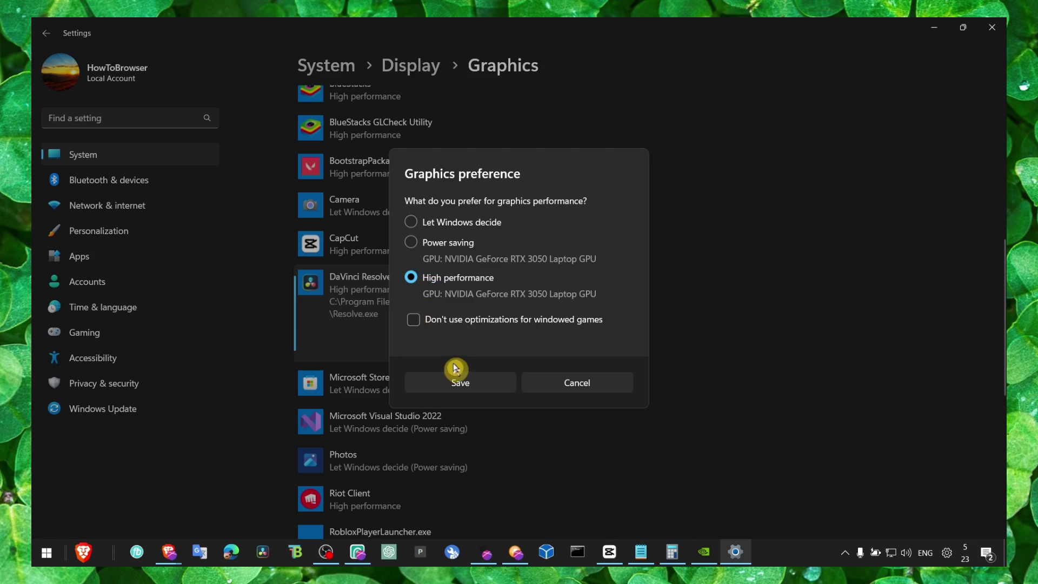
{"action": "left_click", "coordinate": [459, 381]}
{"action": "left_click", "coordinate": [979, 37]}
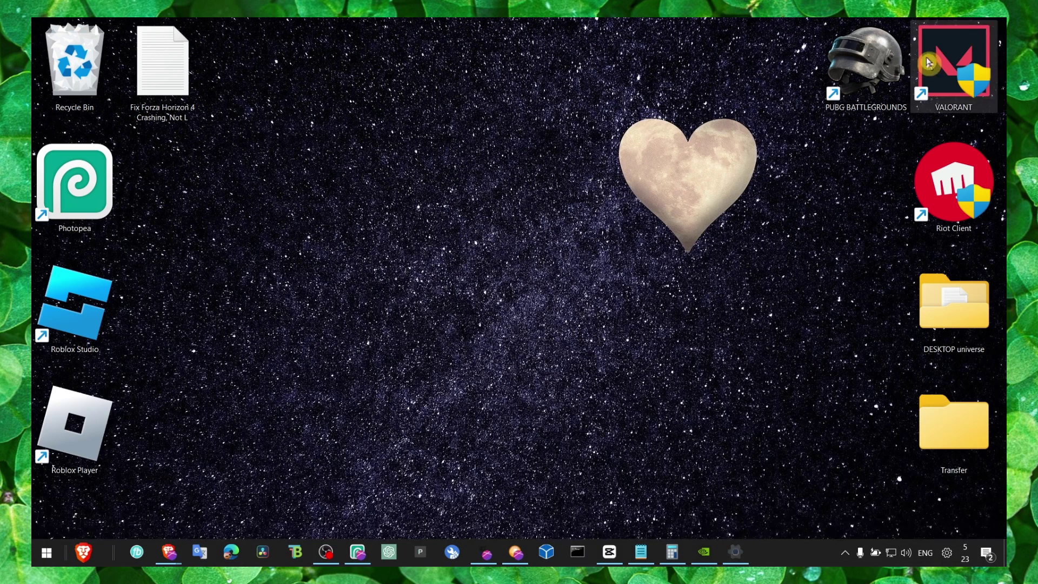
{"action": "key", "text": "super"}
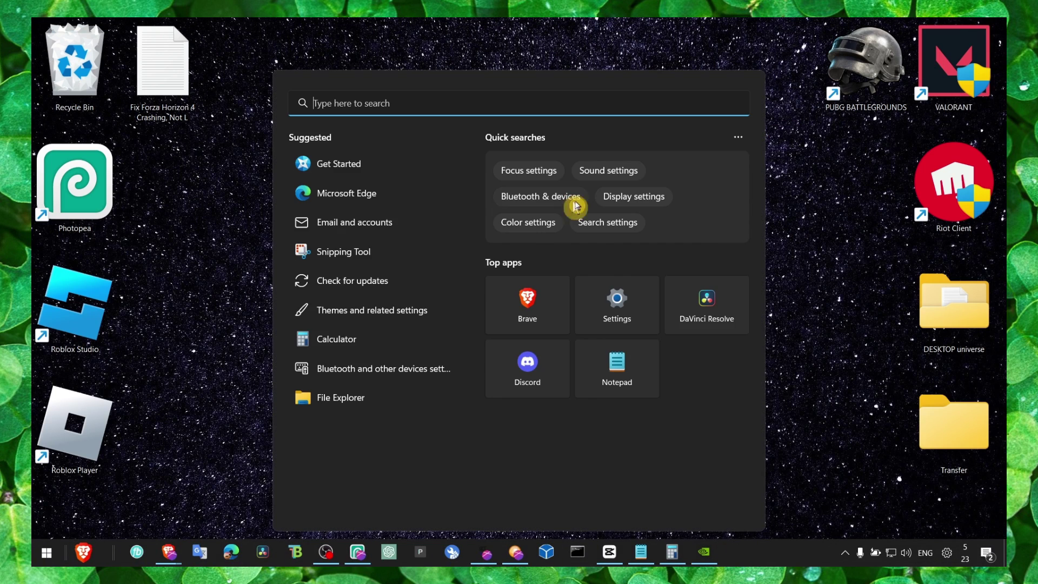
{"action": "left_click", "coordinate": [811, 246]}
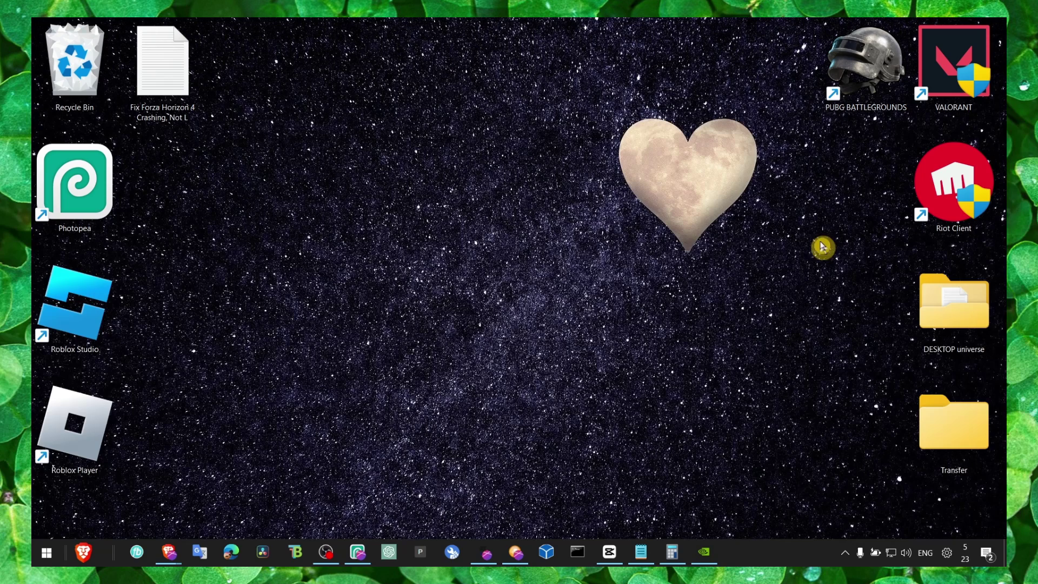
Step: Set the Roblox Player shortcut to Windows 8 compatibility mode, with fullscreen optimizations disabled and administrator rights, and apply the changes
{"action": "right_click", "coordinate": [93, 408]}
{"action": "left_click", "coordinate": [106, 404]}
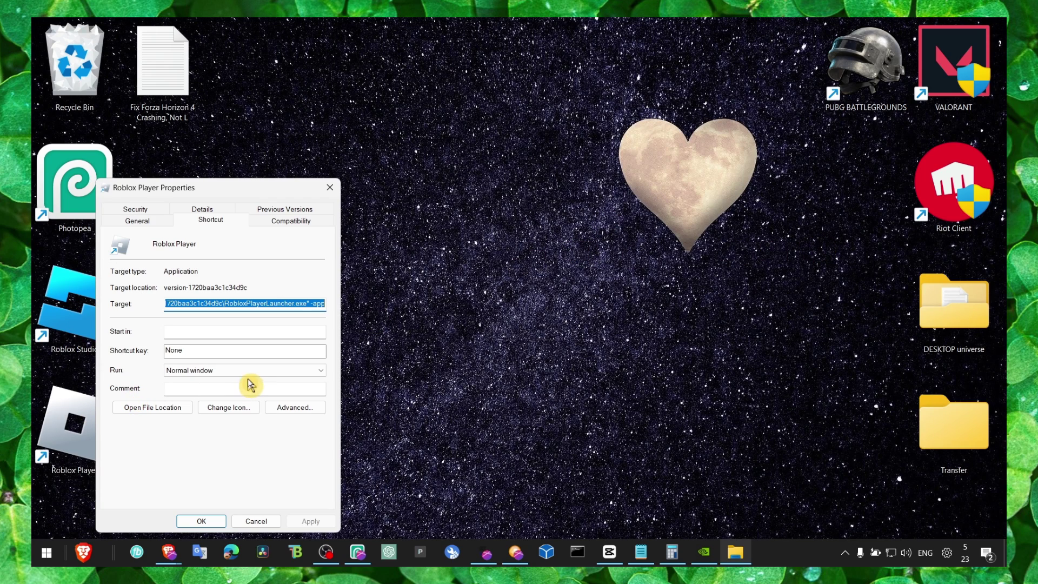
{"action": "left_click", "coordinate": [293, 222]}
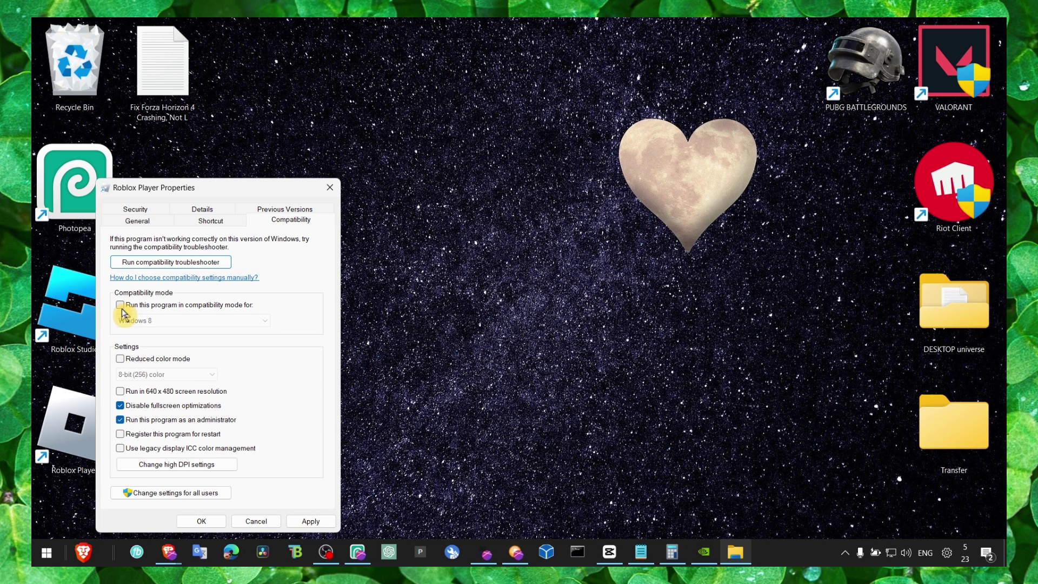
{"action": "left_click", "coordinate": [120, 305]}
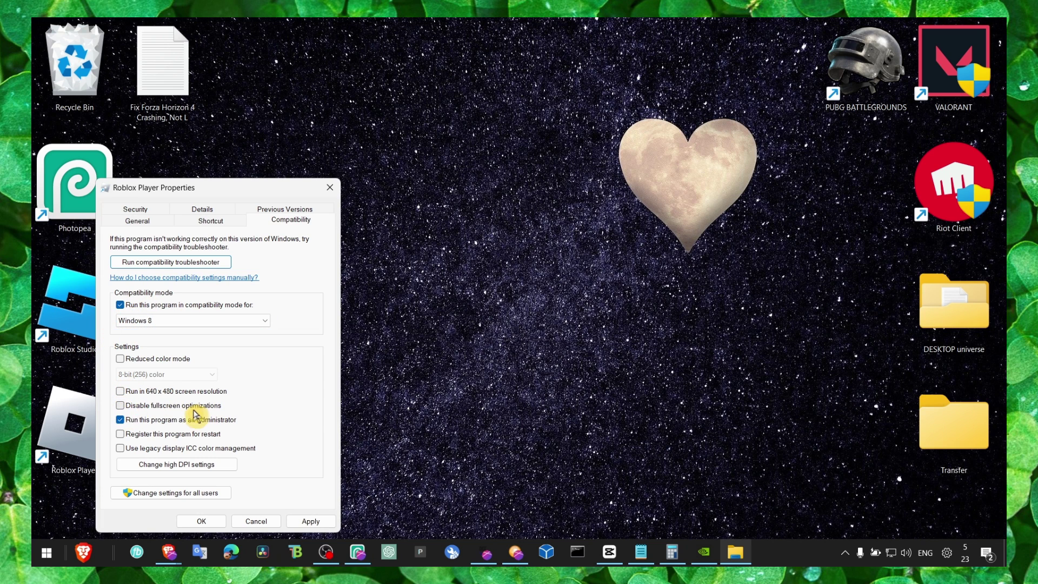
{"action": "left_click", "coordinate": [120, 406]}
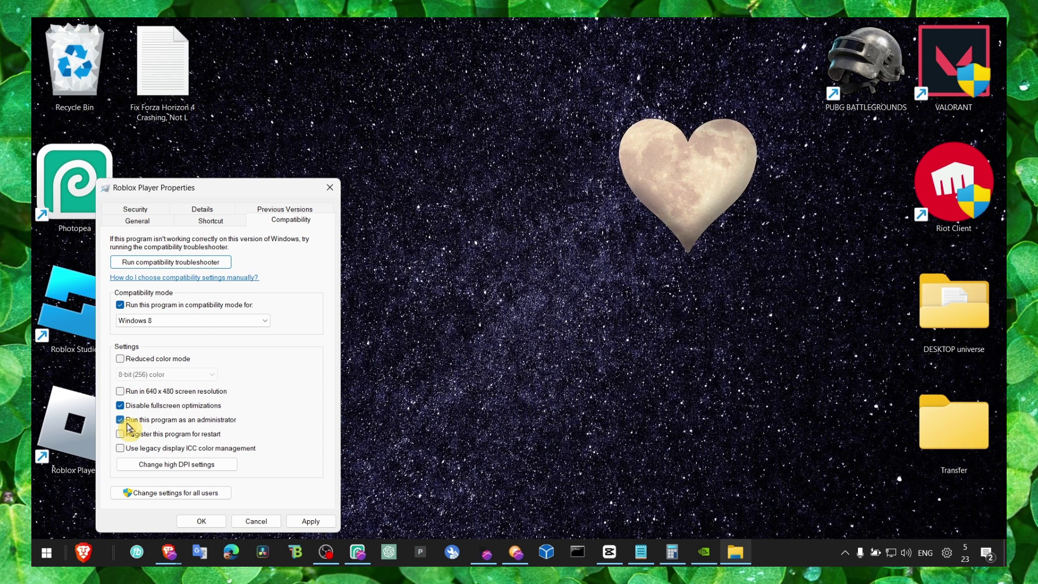
{"action": "left_click", "coordinate": [120, 420]}
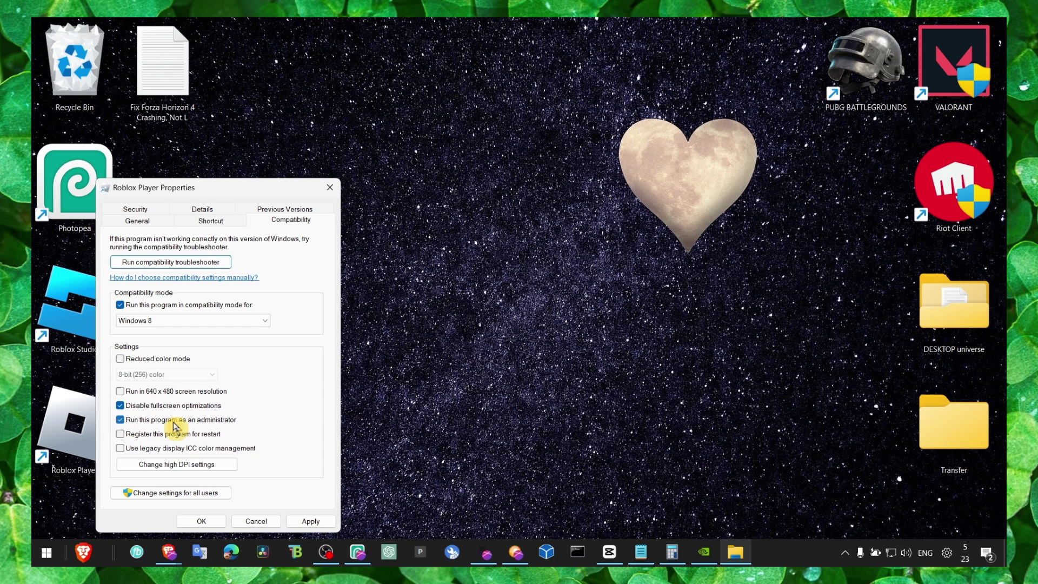
{"action": "left_click", "coordinate": [311, 521]}
{"action": "left_click", "coordinate": [255, 522]}
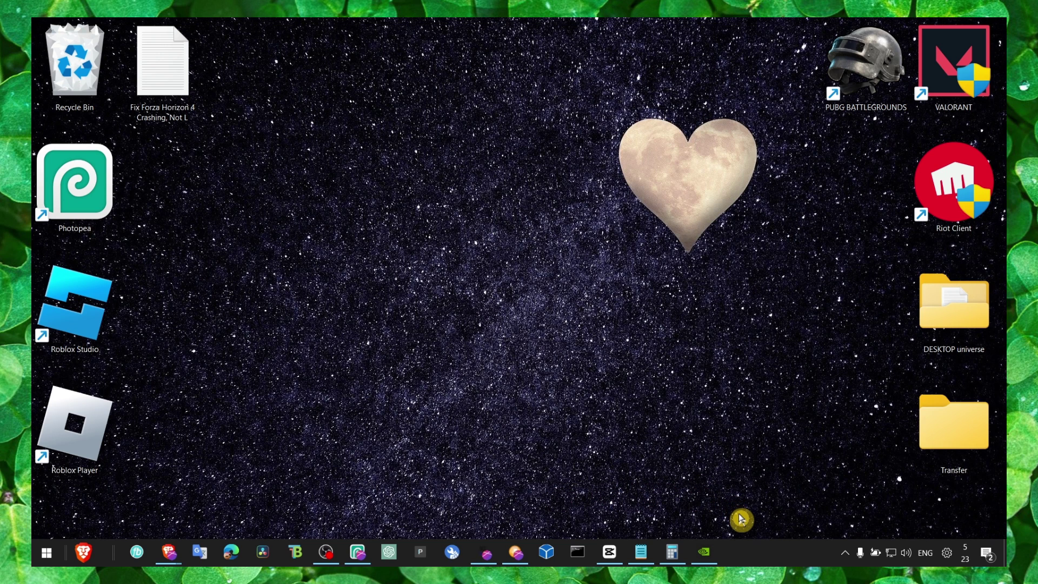
Step: Open Task Manager and display the memory usage in its performance overview
{"action": "right_click", "coordinate": [758, 550]}
{"action": "left_click", "coordinate": [781, 491]}
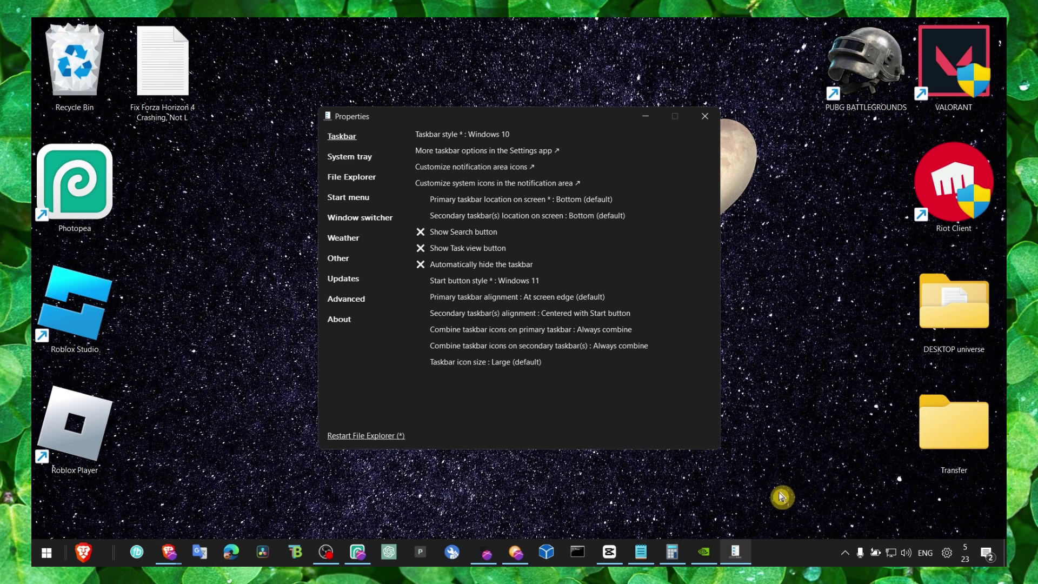
{"action": "right_click", "coordinate": [791, 561]}
{"action": "left_click", "coordinate": [822, 482]}
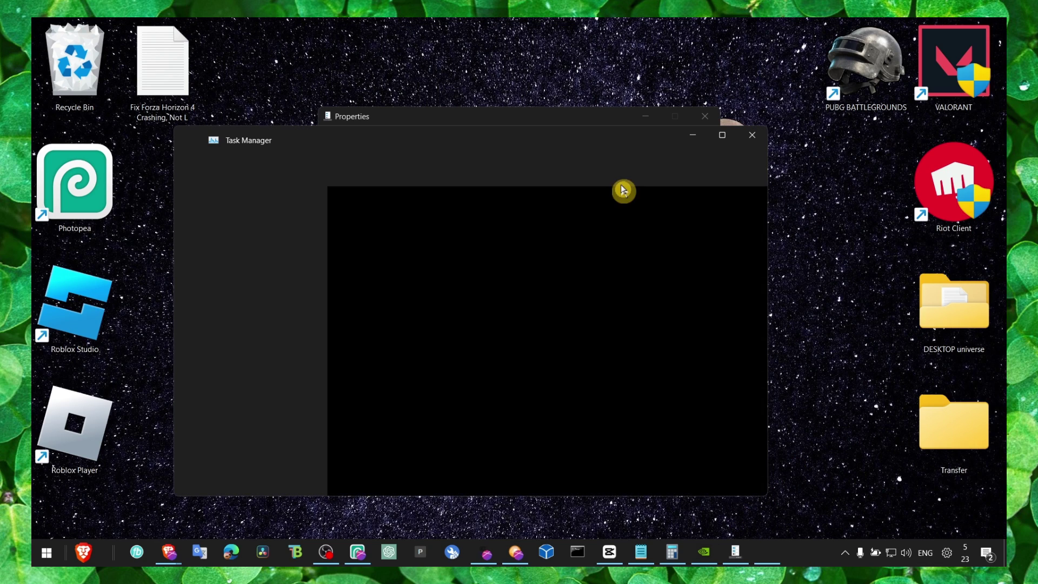
{"action": "left_click", "coordinate": [205, 192]}
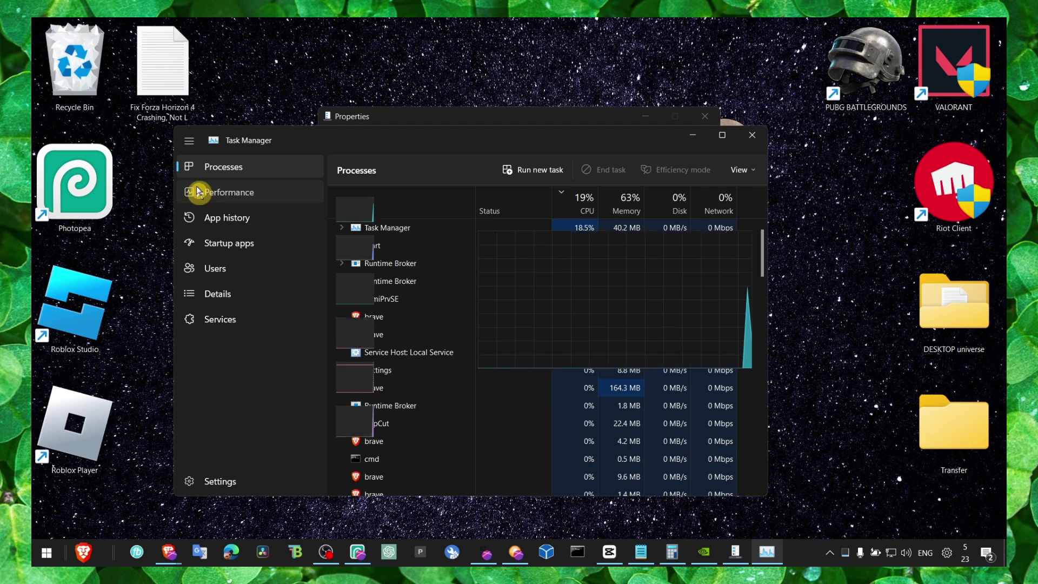
{"action": "left_click", "coordinate": [409, 251]}
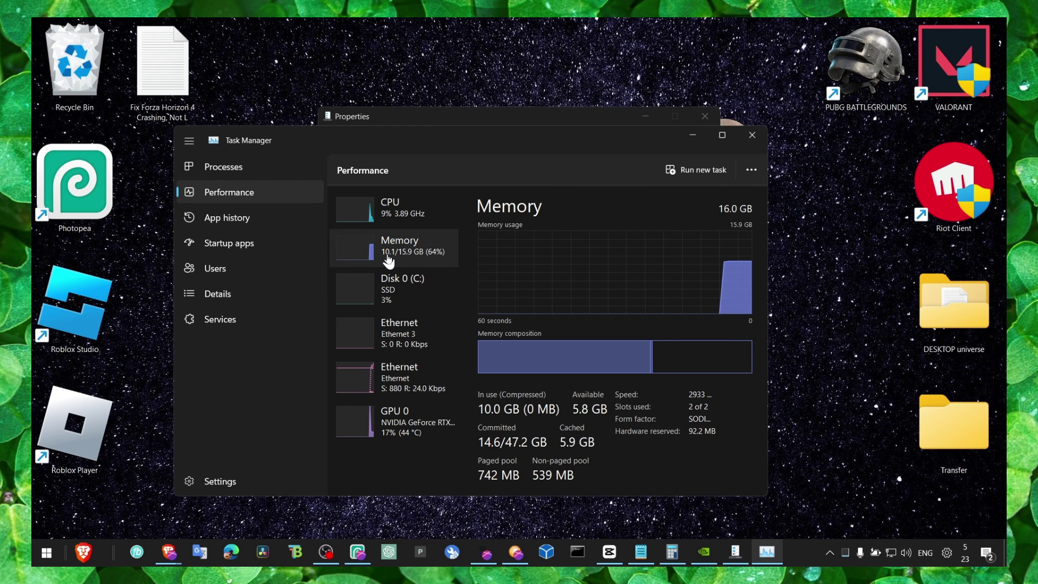
Step: Sort the running processes by memory usage and look at the actions available for Brave Browser without ending it
{"action": "left_click", "coordinate": [229, 170]}
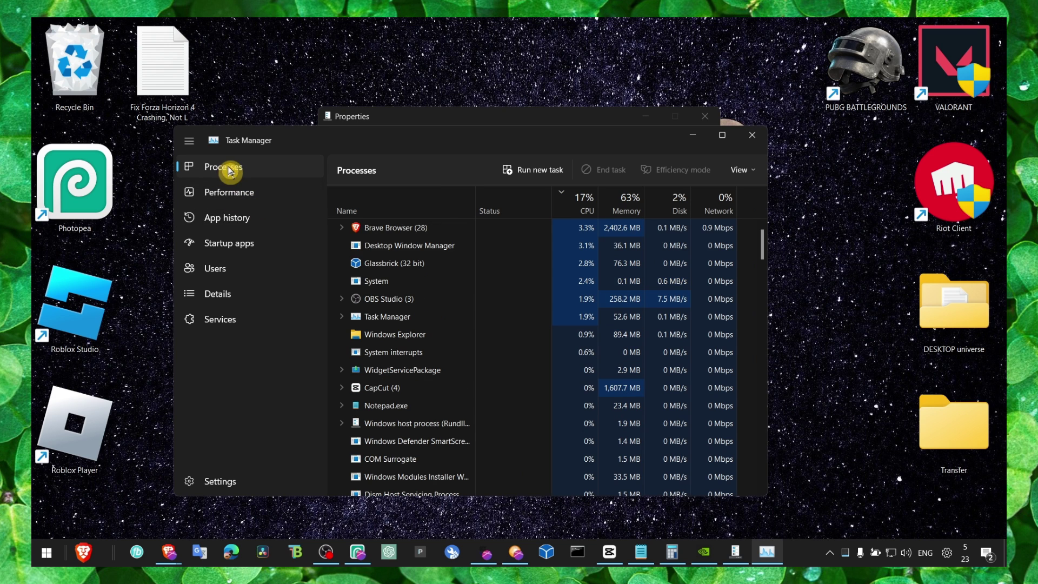
{"action": "left_click", "coordinate": [620, 204]}
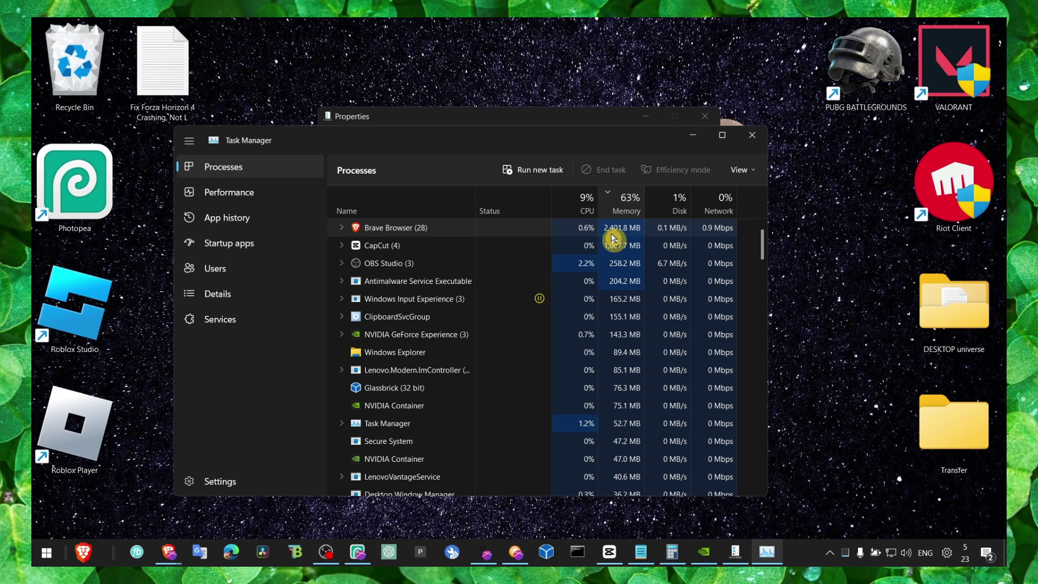
{"action": "right_click", "coordinate": [588, 234]}
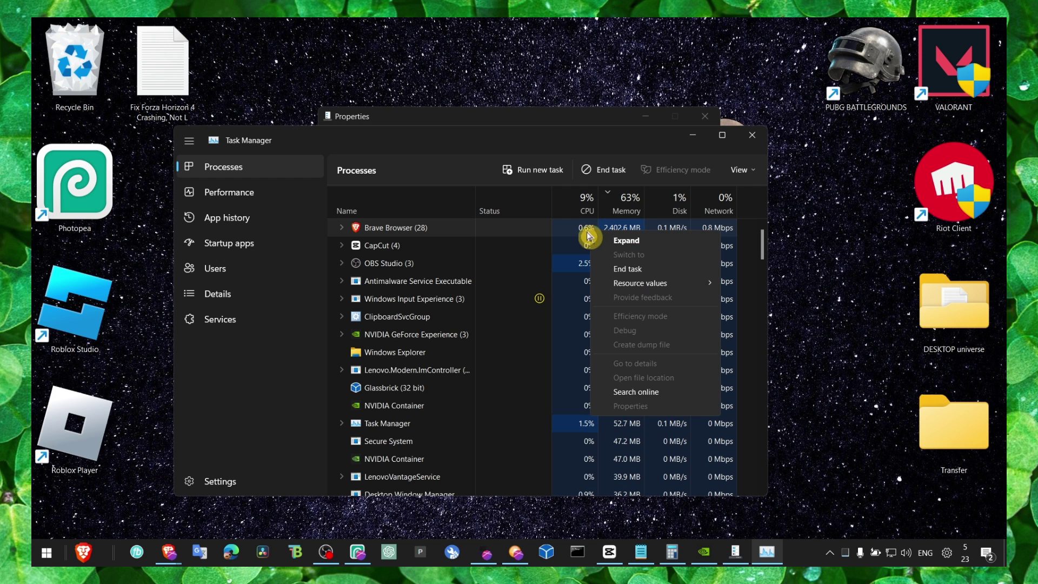
{"action": "left_click", "coordinate": [471, 144]}
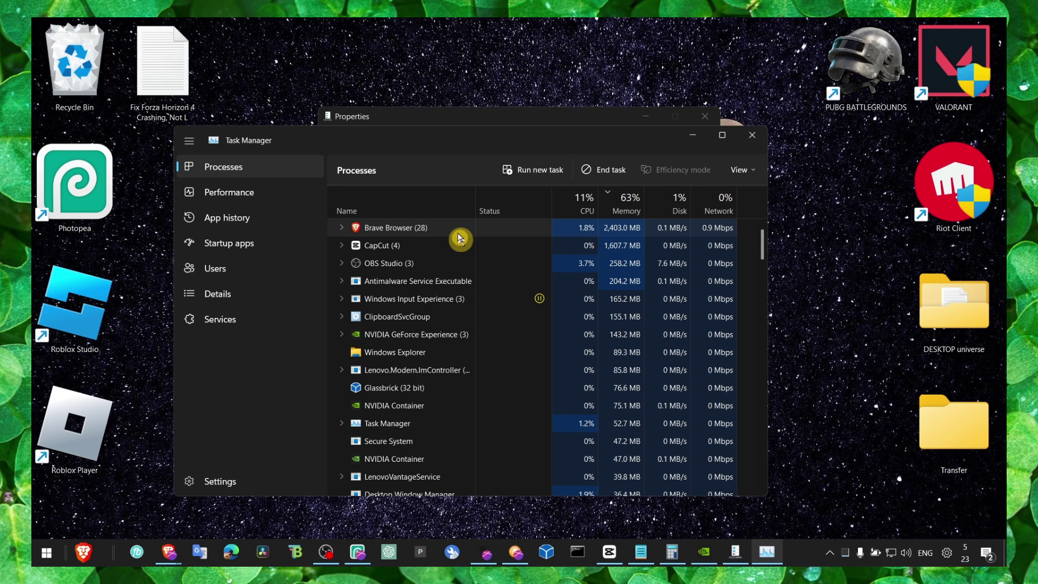
Step: View the startup apps and the priority options for smss.exe in the process details, and close Task Manager and the Properties window
{"action": "left_click", "coordinate": [227, 245]}
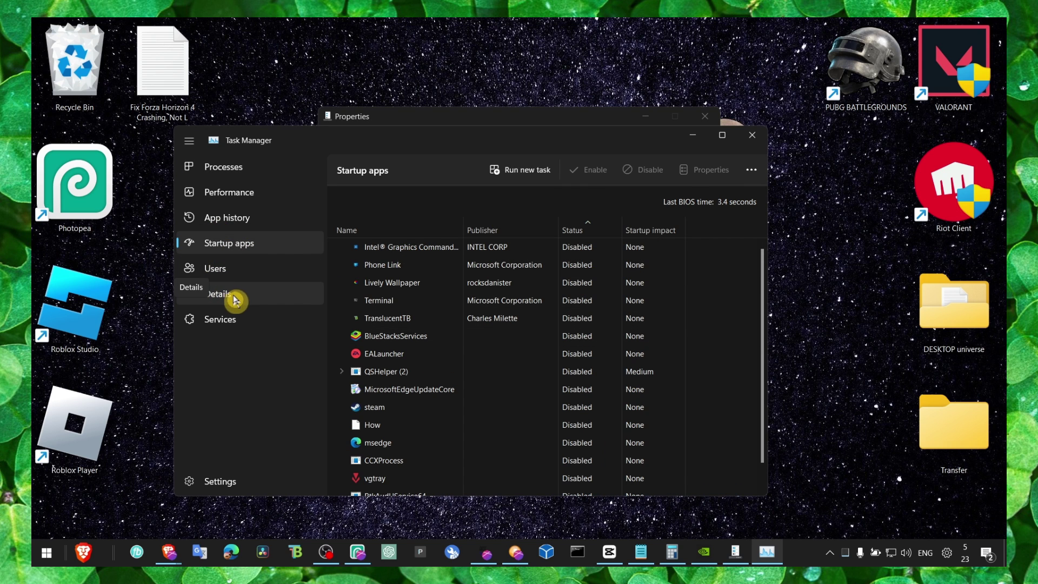
{"action": "left_click", "coordinate": [254, 296]}
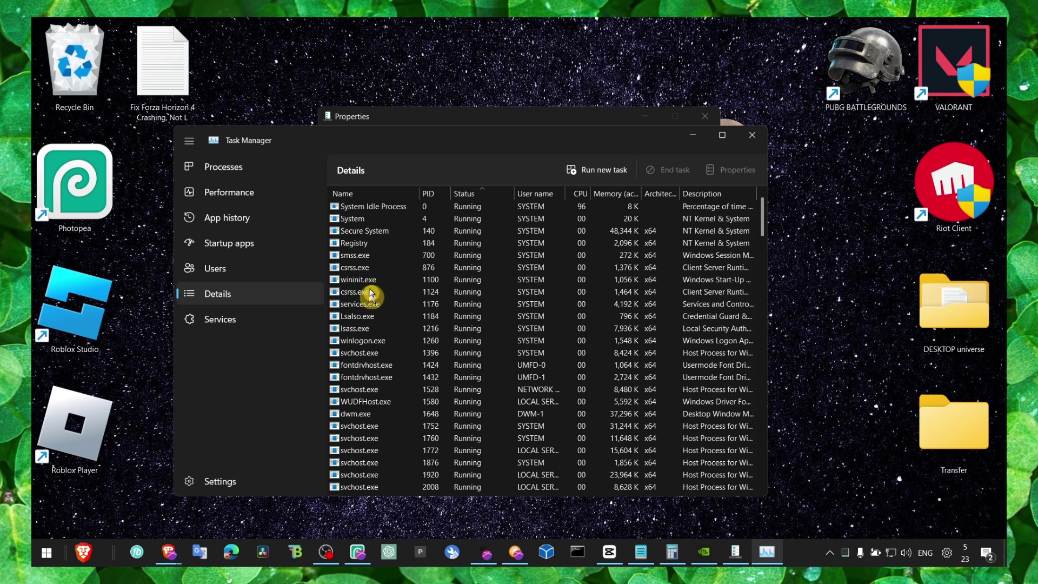
{"action": "right_click", "coordinate": [363, 261]}
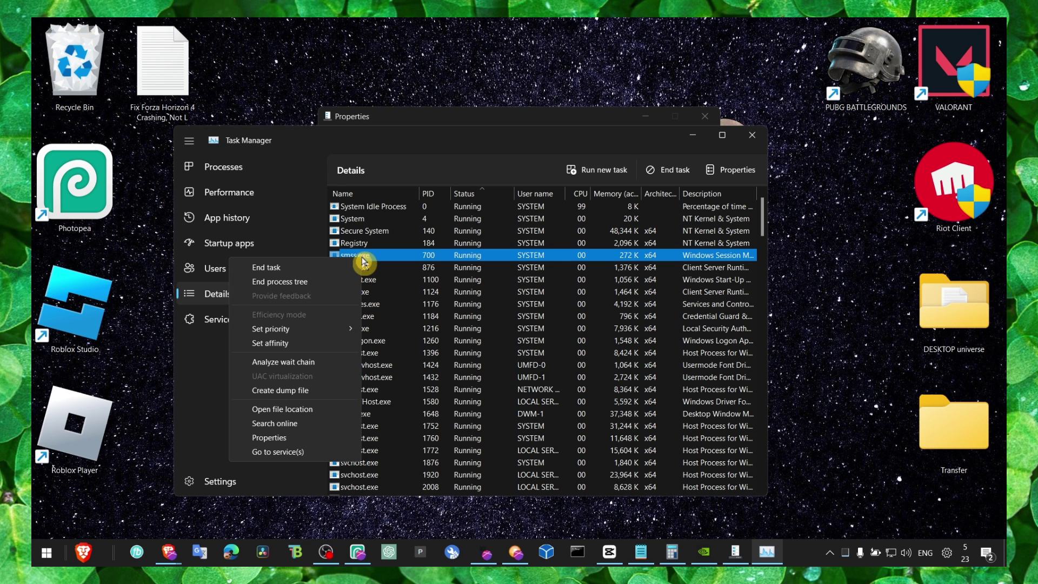
{"action": "mouse_move", "coordinate": [335, 329]}
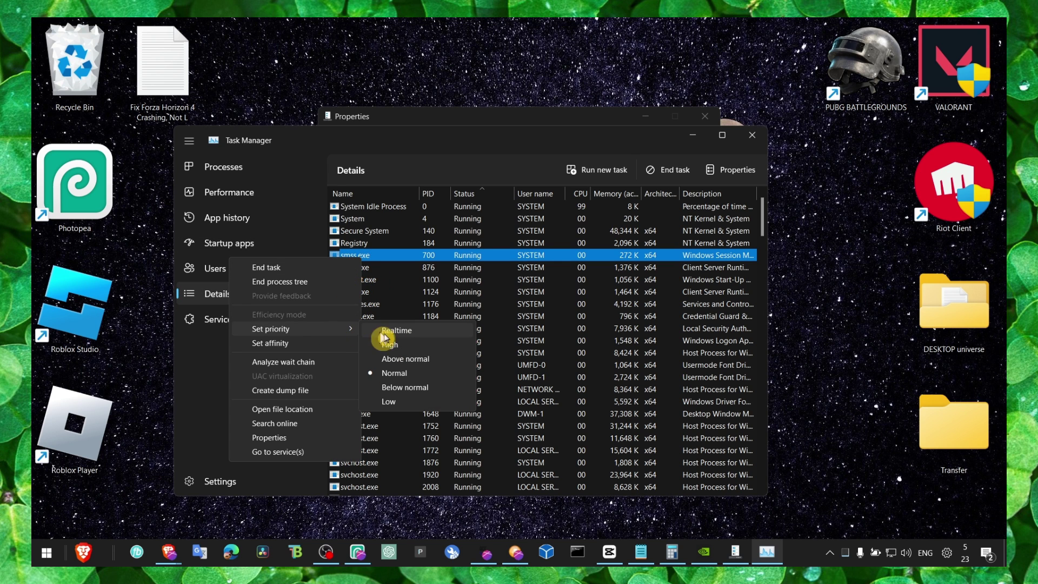
{"action": "left_click", "coordinate": [515, 268]}
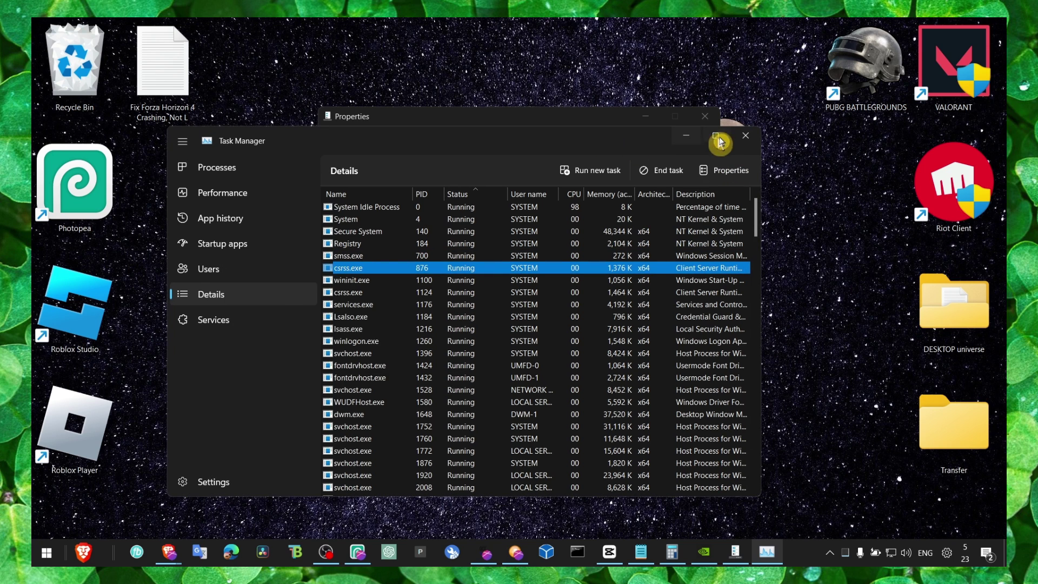
{"action": "left_click", "coordinate": [752, 134]}
{"action": "left_click", "coordinate": [705, 116]}
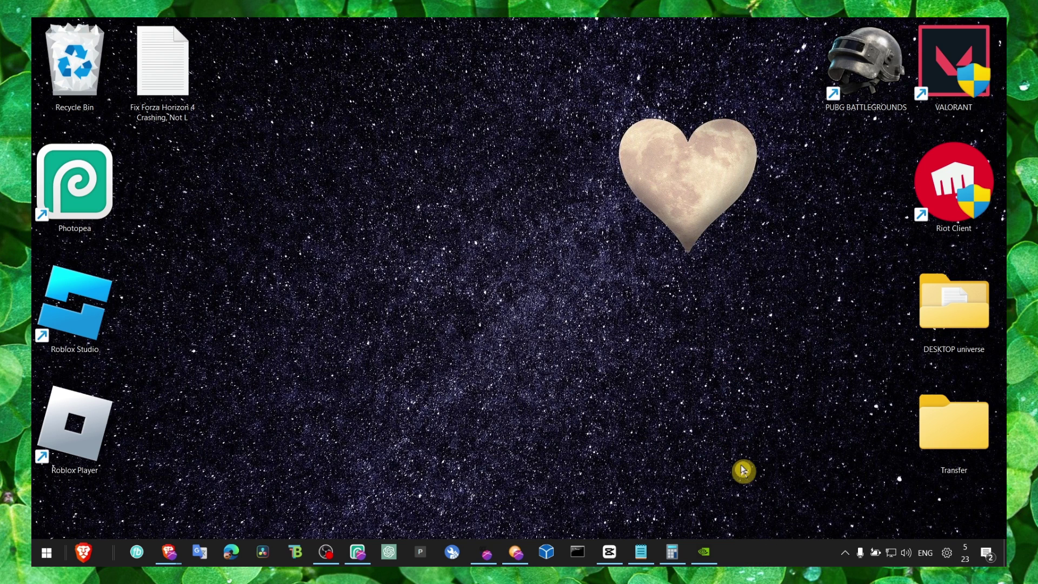